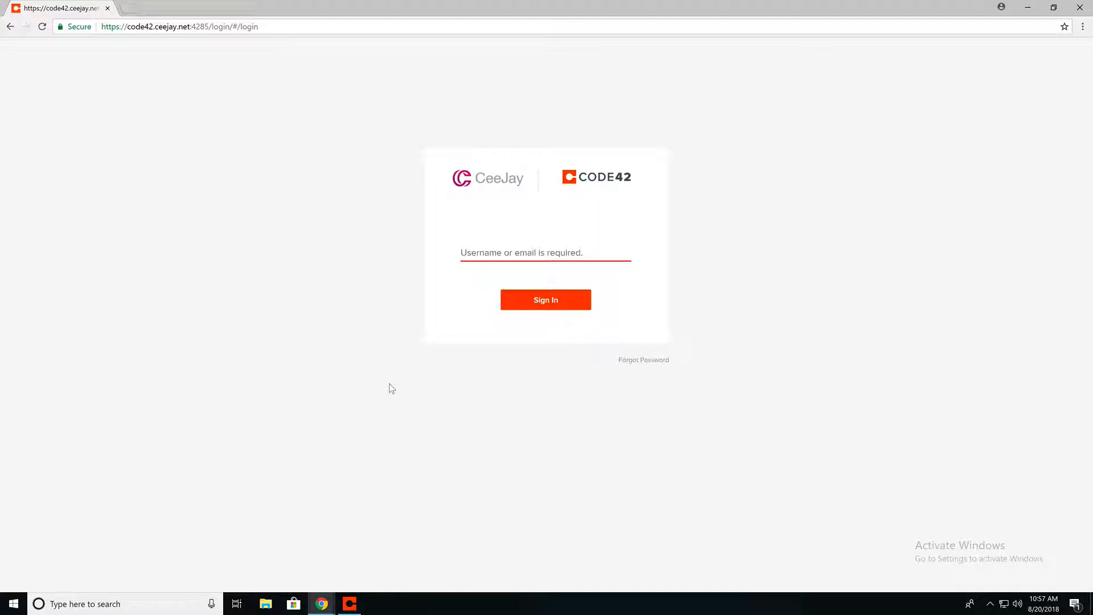
Open the CeeJay Help Center support chat, then switch to the Code42 sign-in browser window
mouse_move(322, 601)
left_click(364, 561)
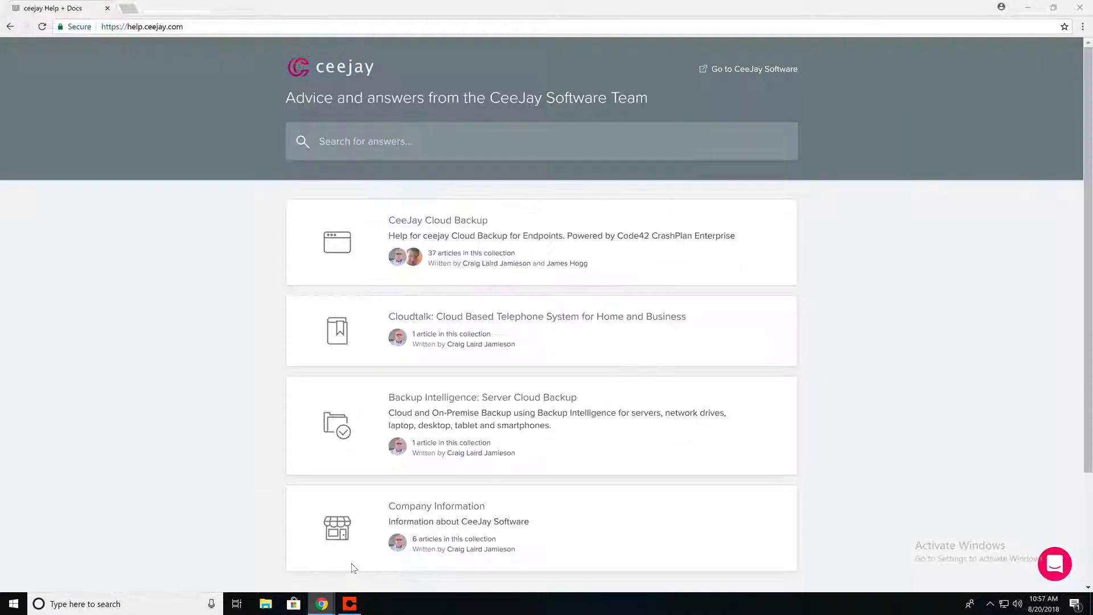
left_click(1056, 563)
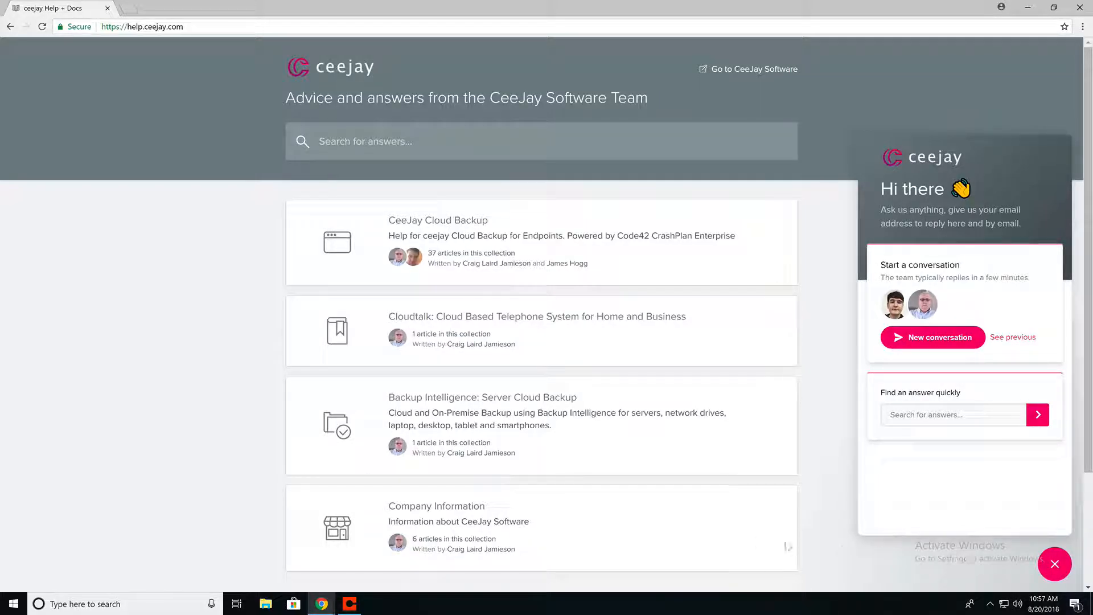
left_click(326, 602)
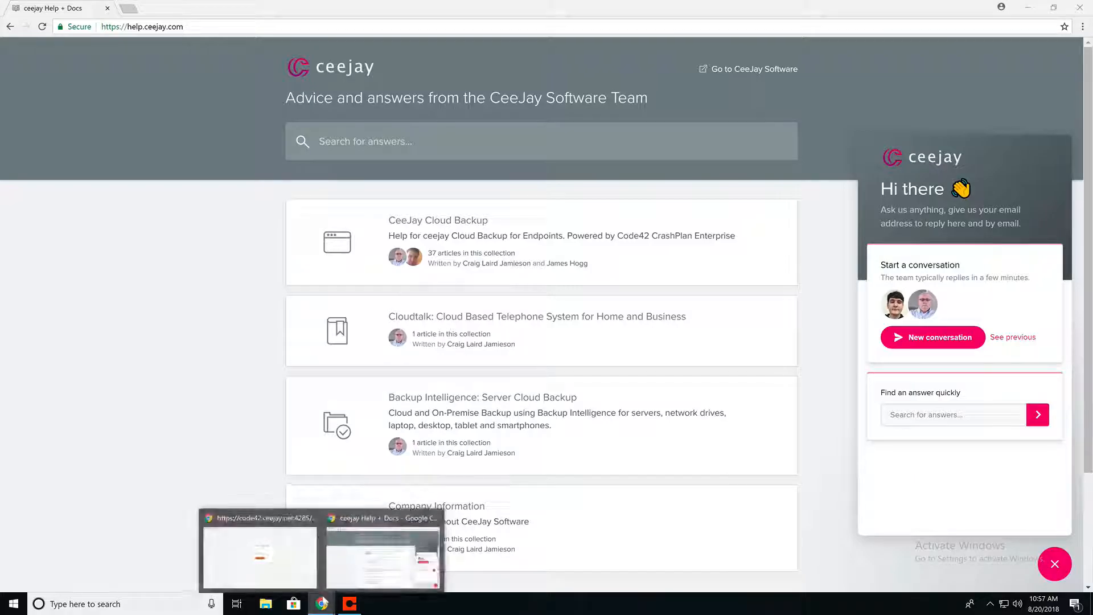
left_click(296, 576)
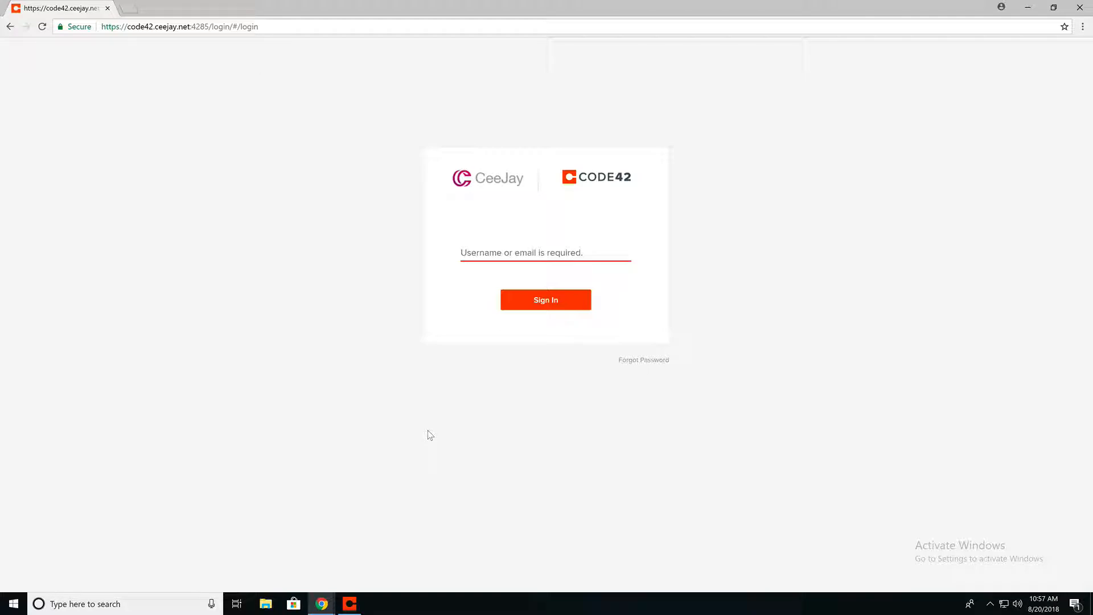
Sign in with the admin username and open the Active Organizations list from the sidebar
left_click(473, 255)
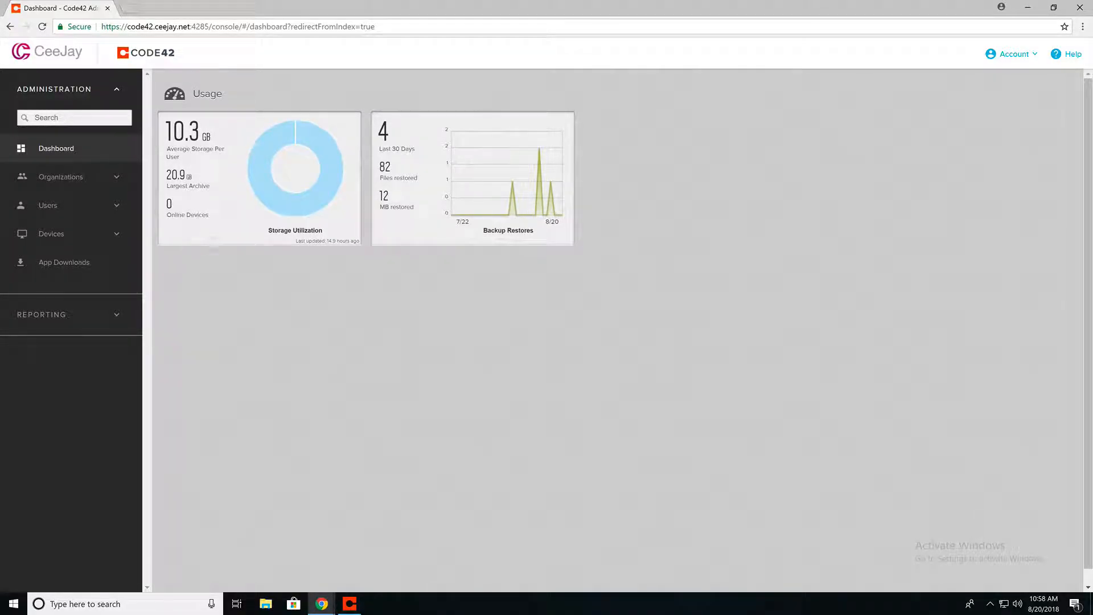
left_click(121, 176)
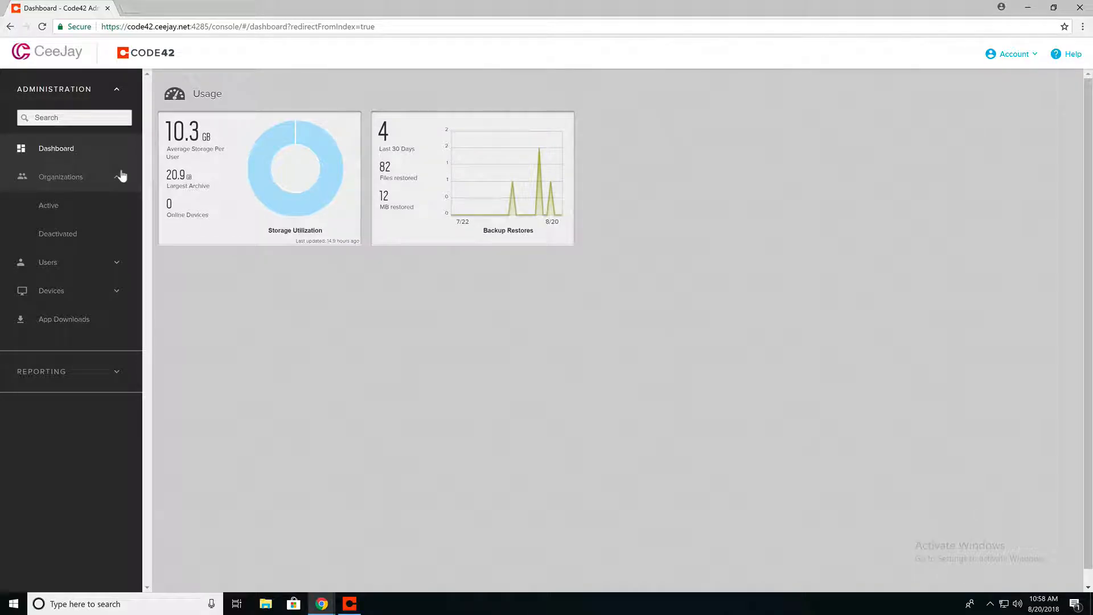
left_click(117, 263)
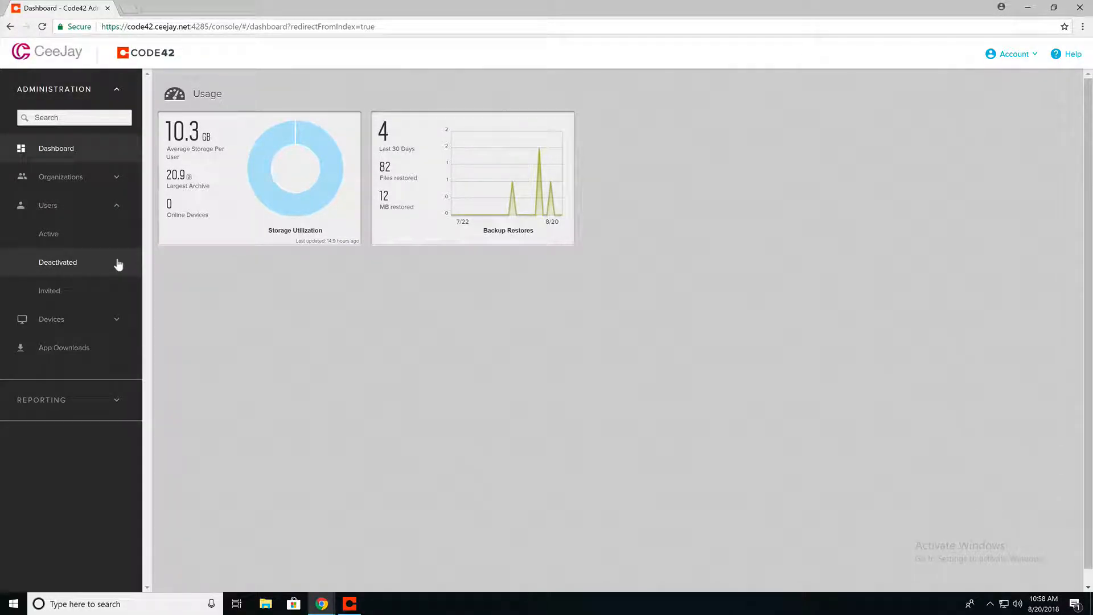
left_click(117, 322)
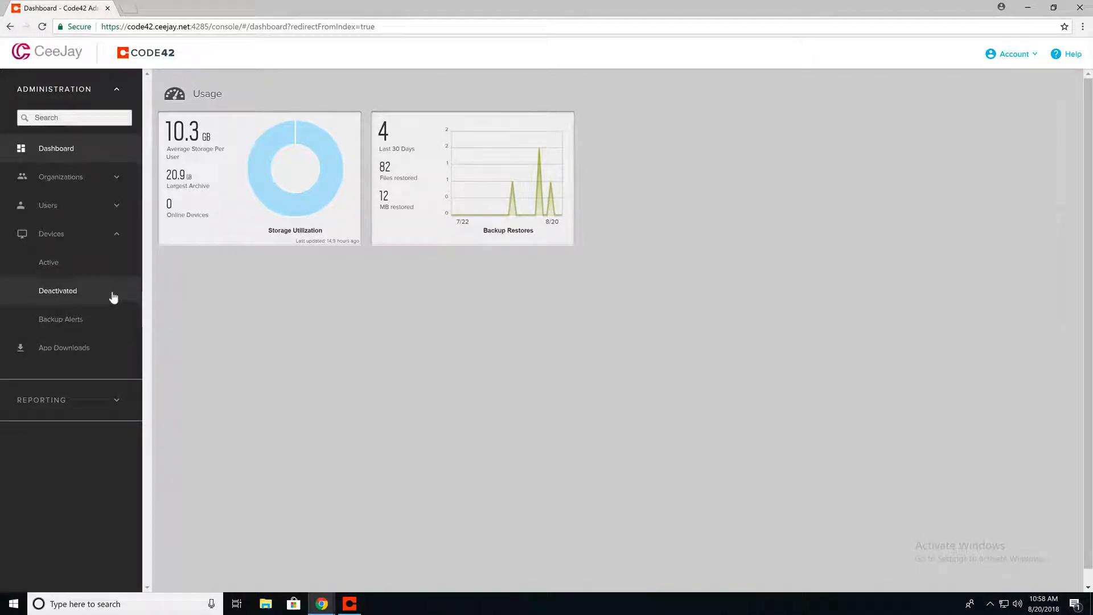
left_click(121, 180)
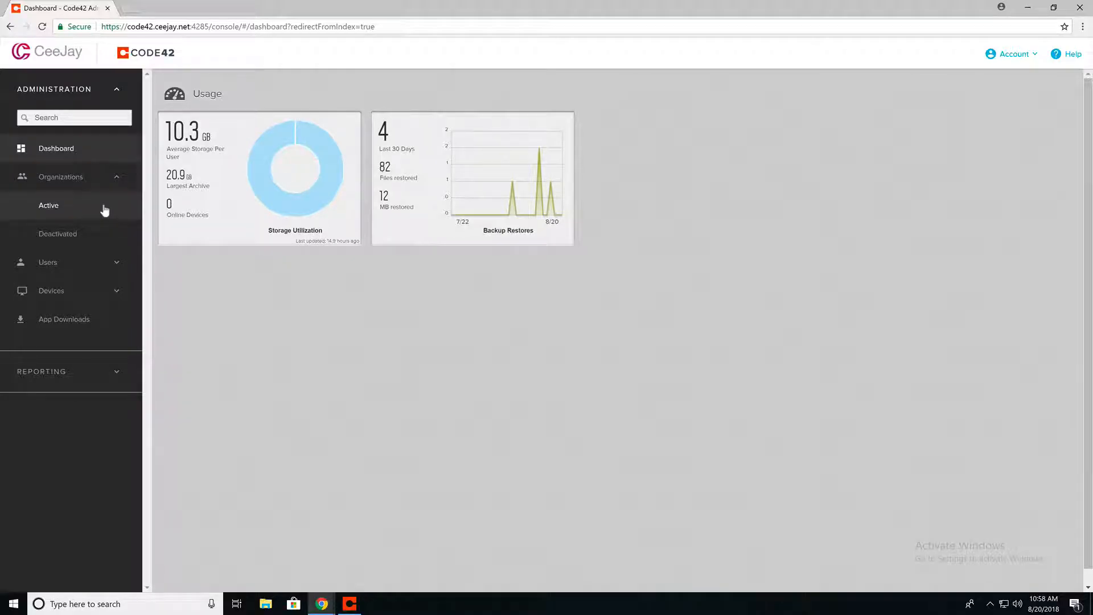
left_click(104, 210)
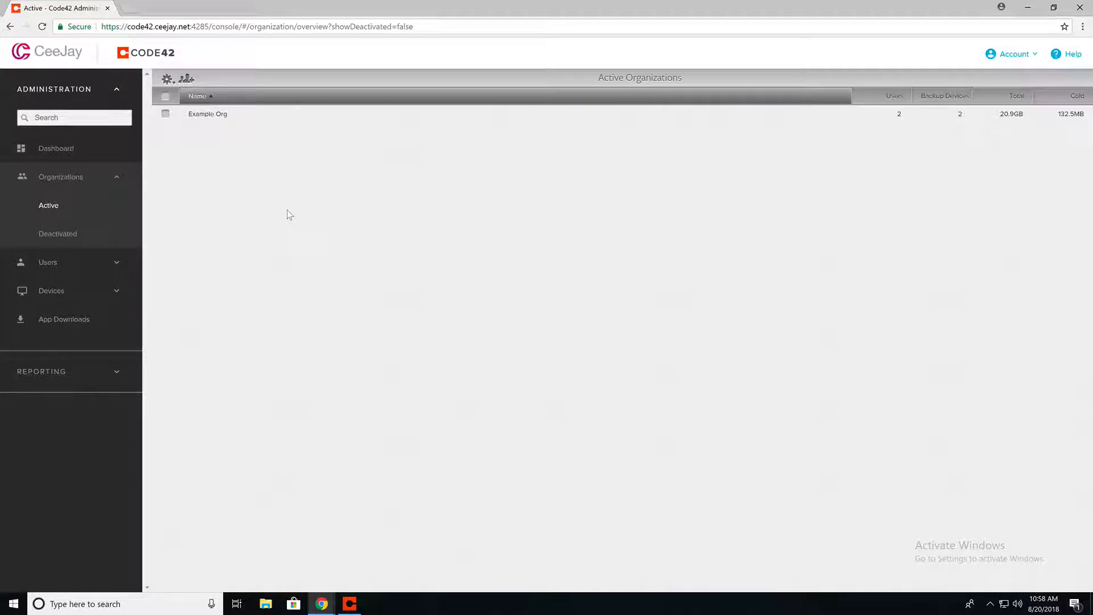
Select Example Org in the Active Organizations list and open its detail page
left_click(164, 113)
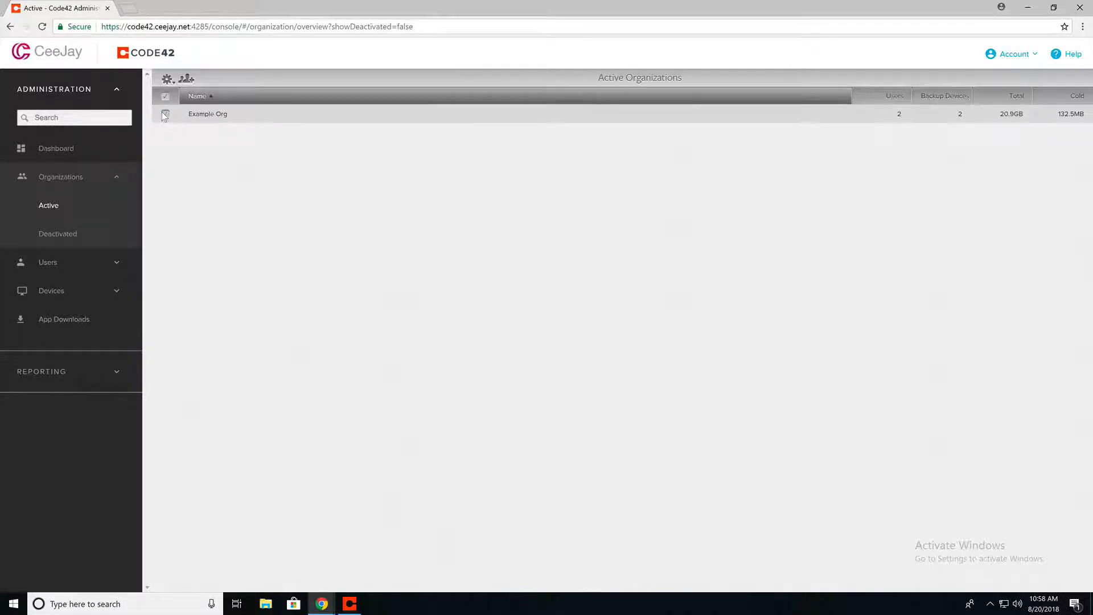
left_click(169, 80)
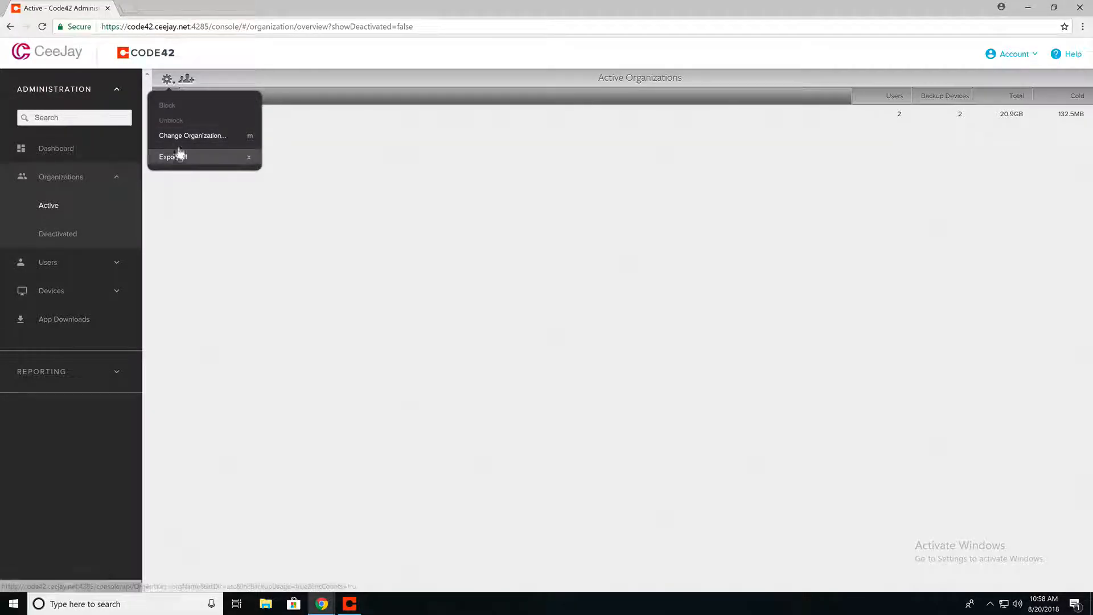
left_click(208, 61)
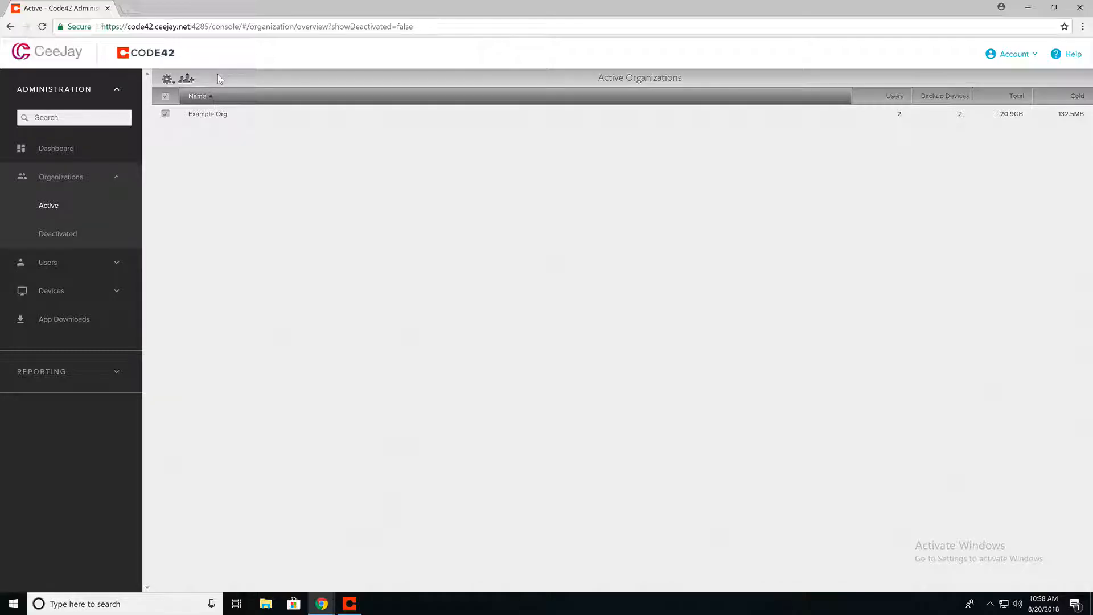
left_click(227, 114)
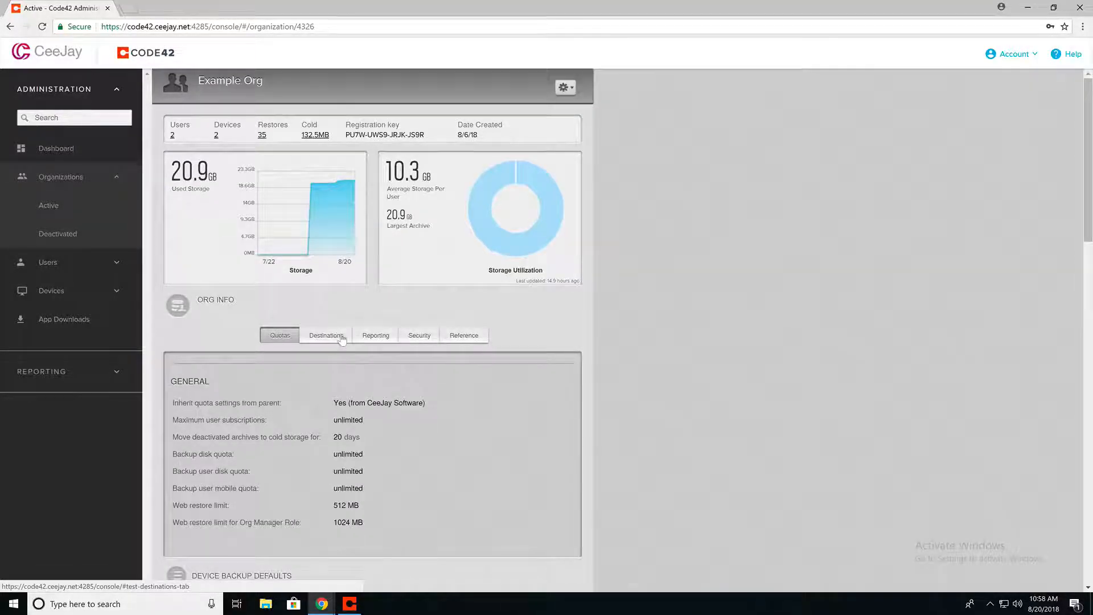
Browse Example Org's Destinations, Reporting, Security, Reference and Quotas info tabs
left_click(342, 339)
left_click(375, 337)
left_click(418, 336)
left_click(459, 337)
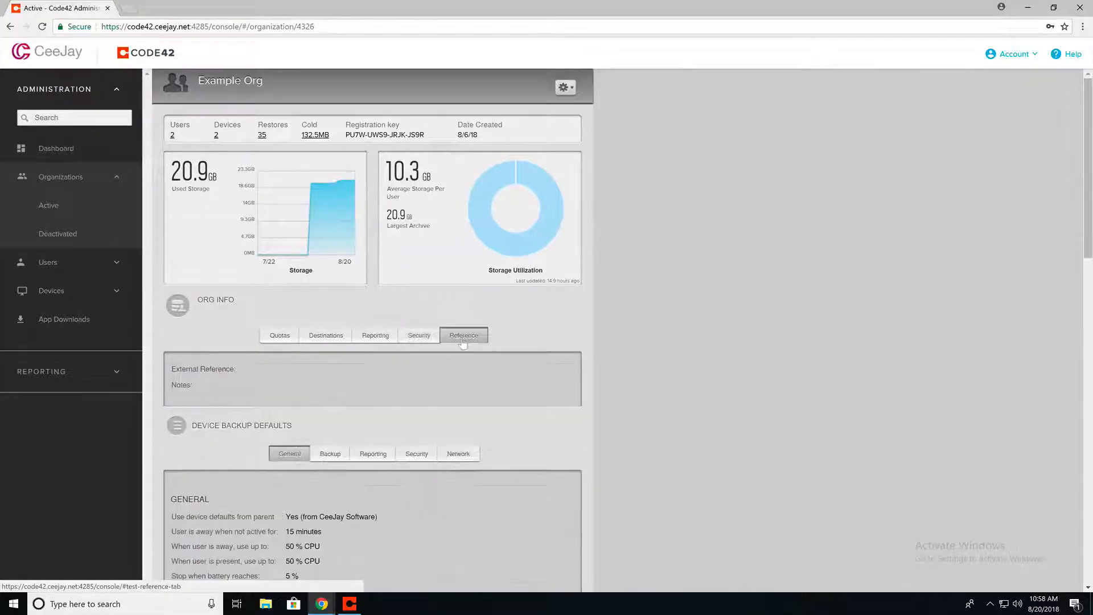
left_click(280, 336)
Review the Backup and General device backup defaults, then show Example Org's actions menu
scroll(351, 309, "down", 5)
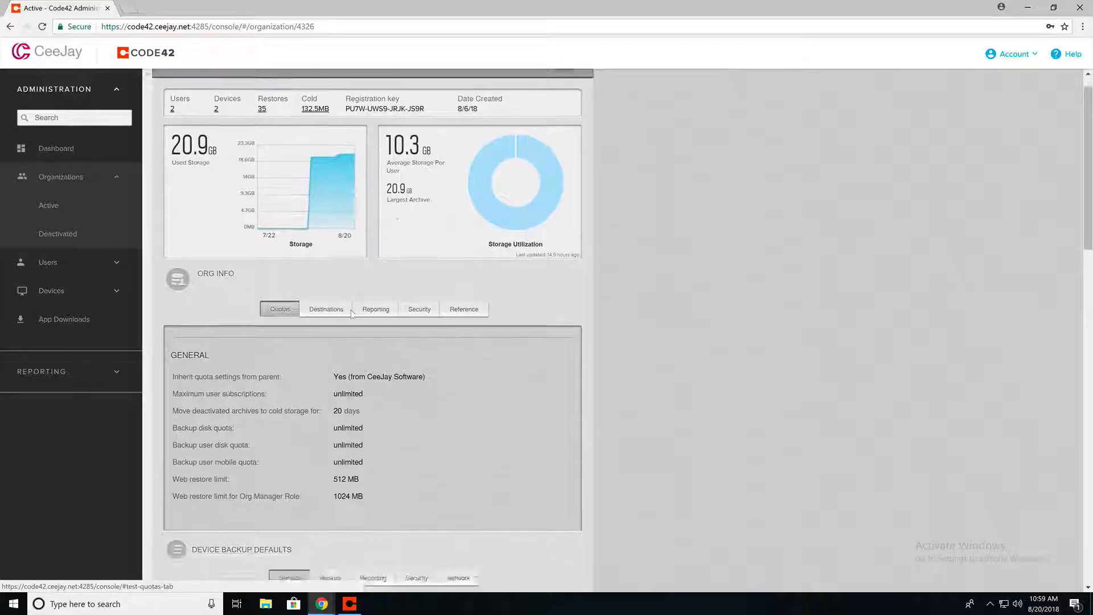
scroll(350, 315, "down", 3)
left_click(330, 149)
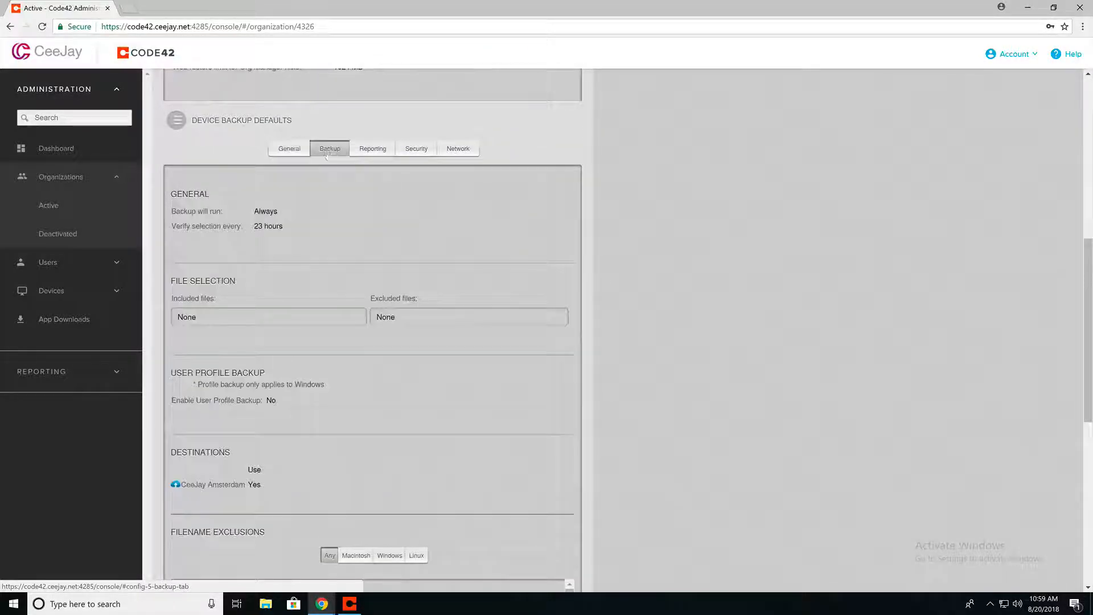
left_click(284, 150)
scroll(311, 275, "up", 6)
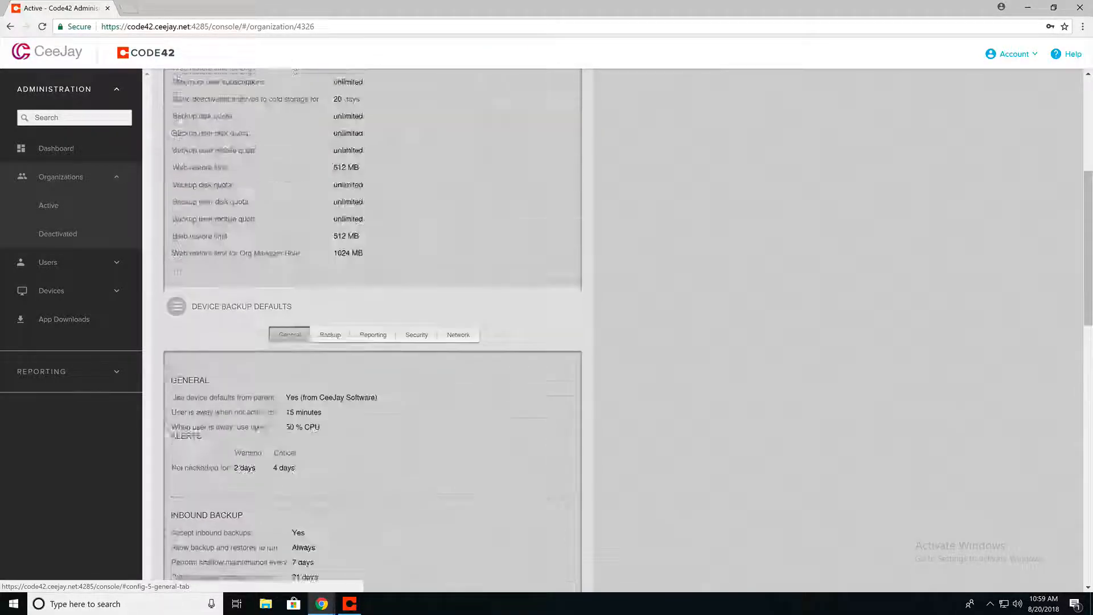
scroll(311, 276, "up", 2)
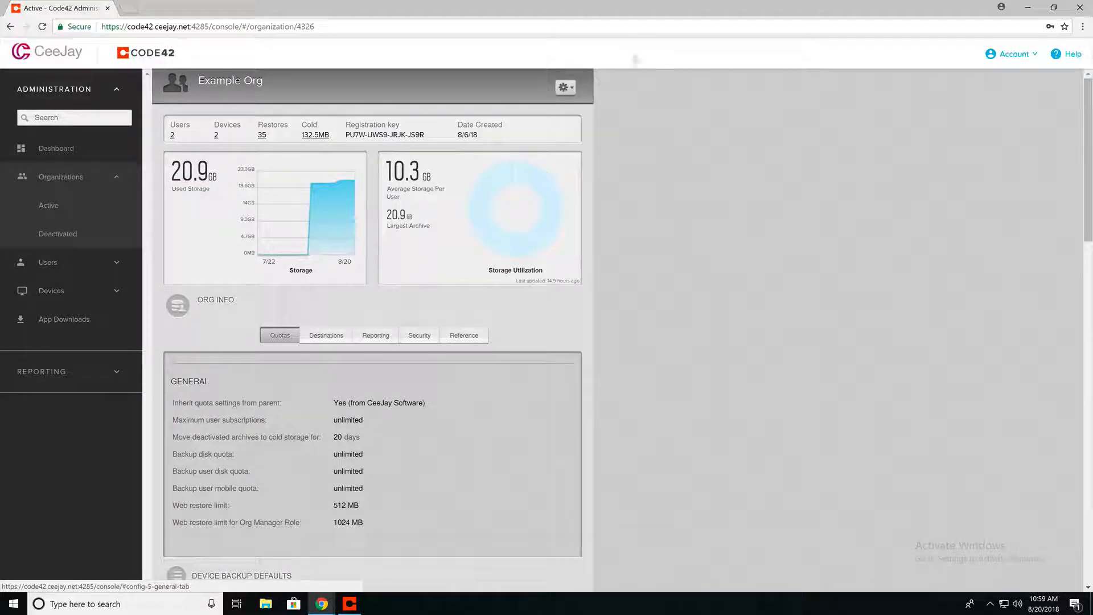
left_click(565, 89)
Open Example Org's Organization Settings, browse Reporting, Reference and Quotas, then cancel unchanged
left_click(545, 118)
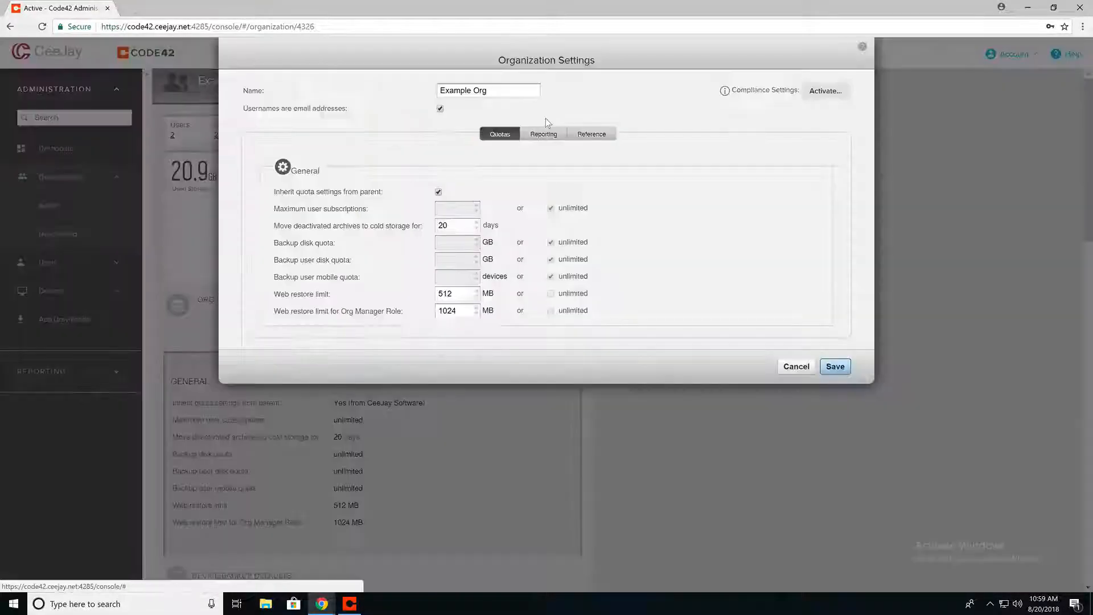
left_click(543, 134)
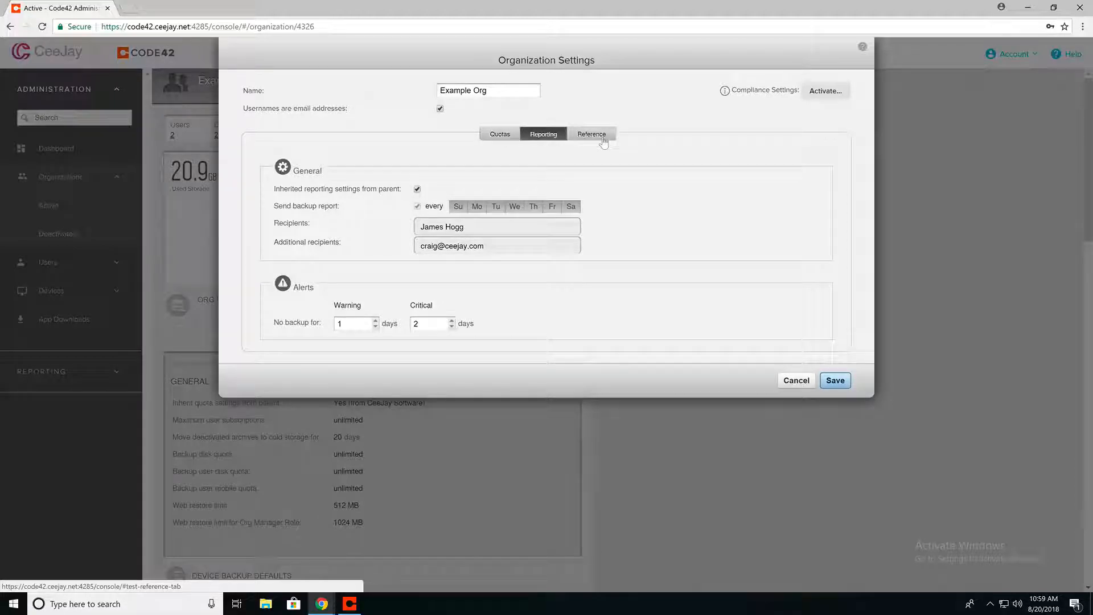
left_click(573, 138)
left_click(514, 140)
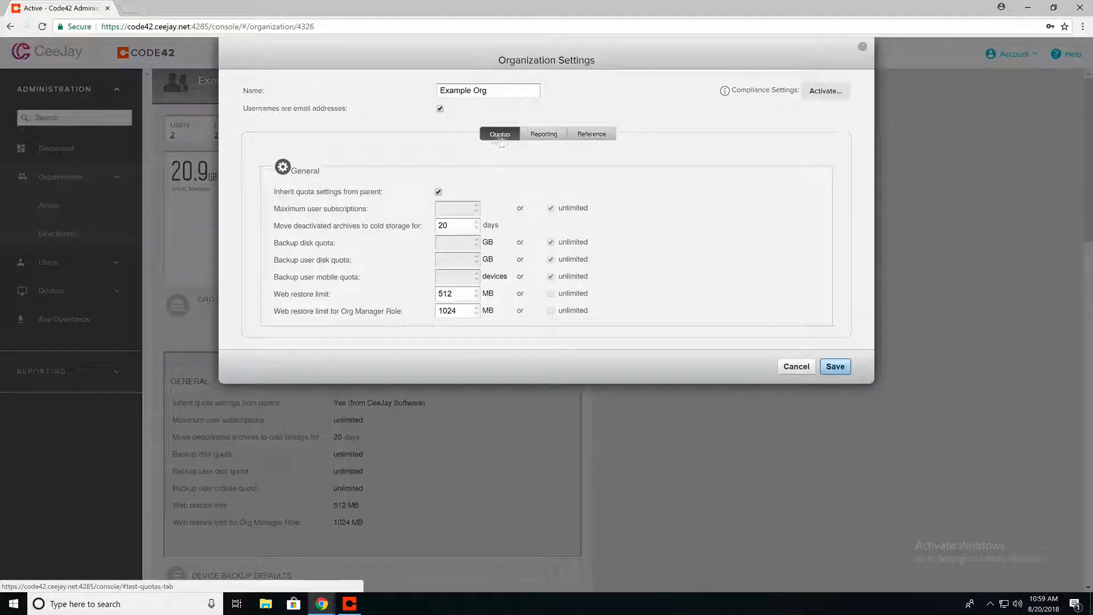
left_click(795, 367)
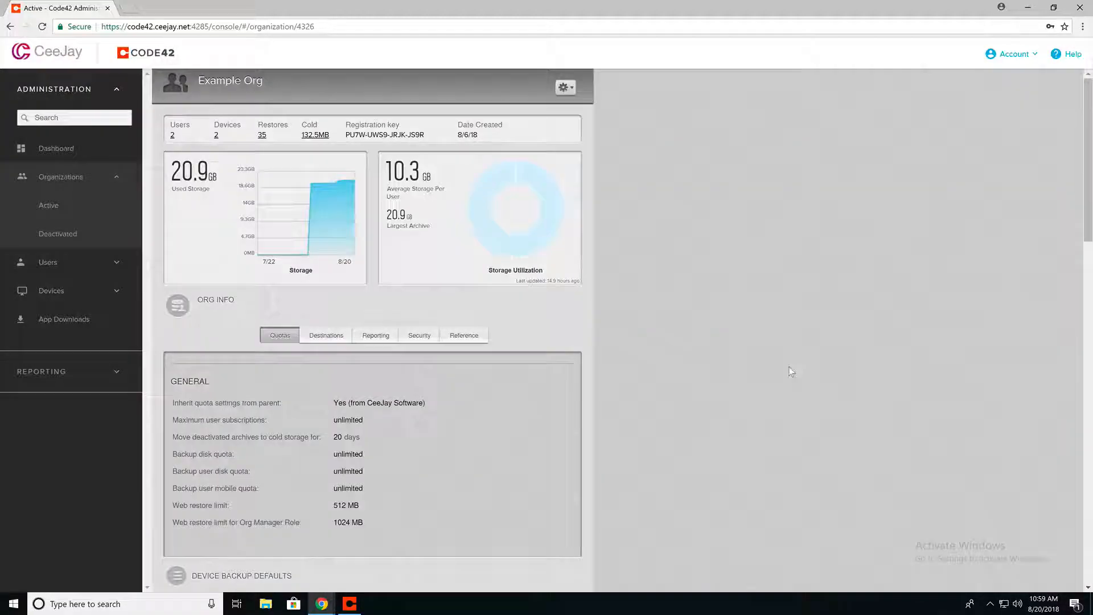
Open Example Org's Device Backup Default Settings and turn off inheriting from the parent
left_click(564, 87)
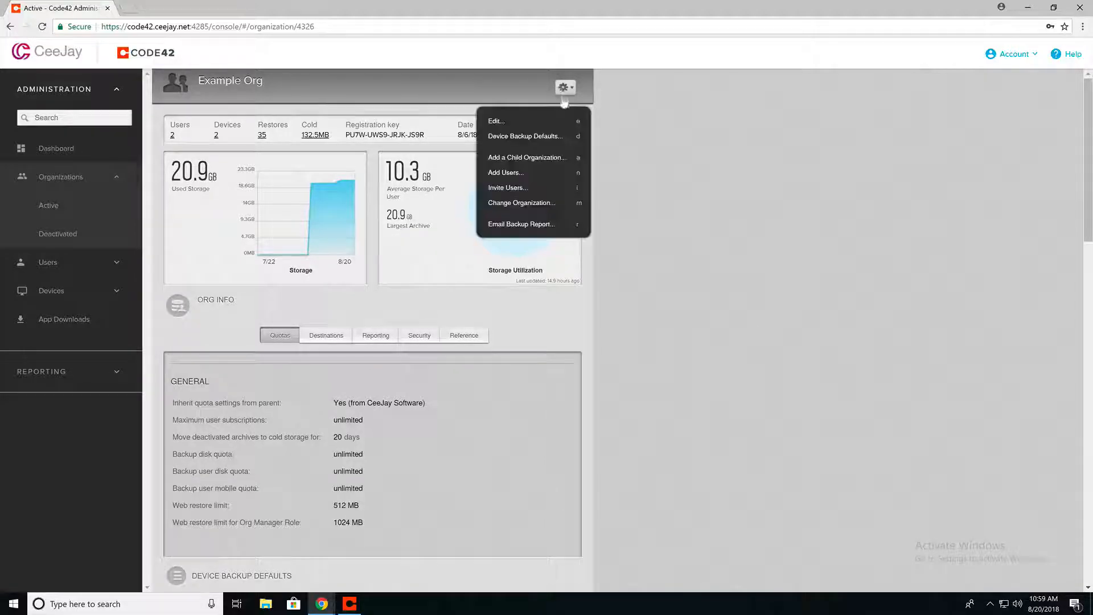
left_click(550, 138)
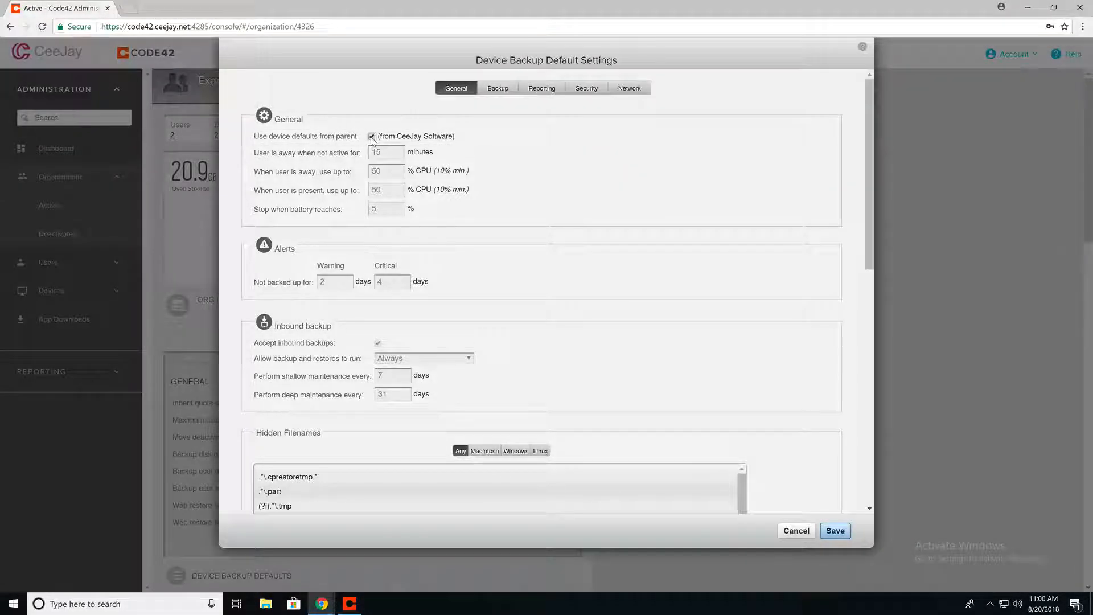
left_click(372, 137)
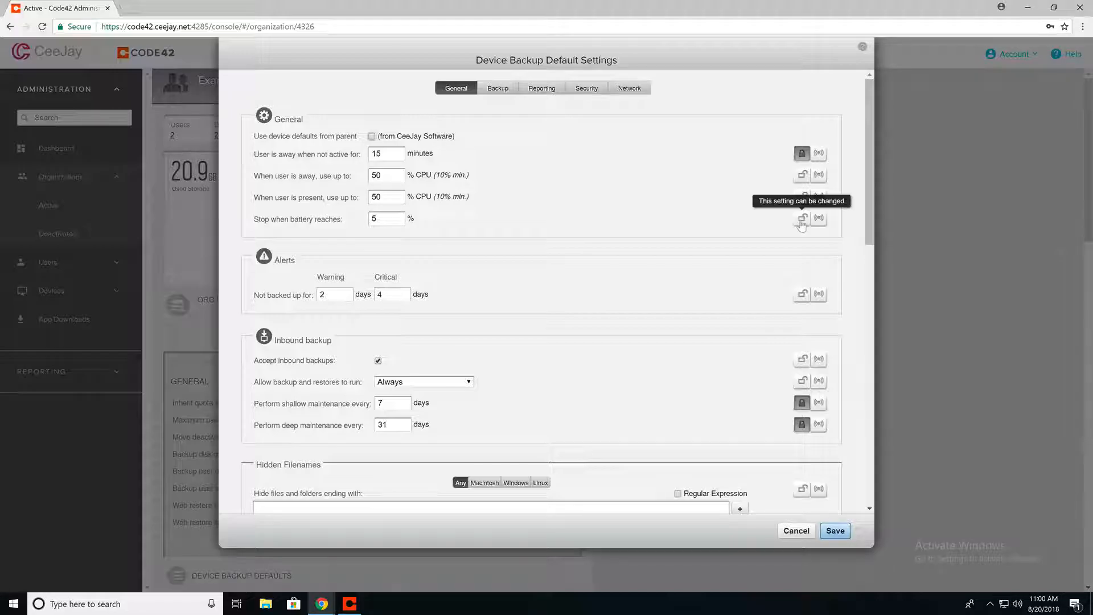
scroll(720, 313, "down", 5)
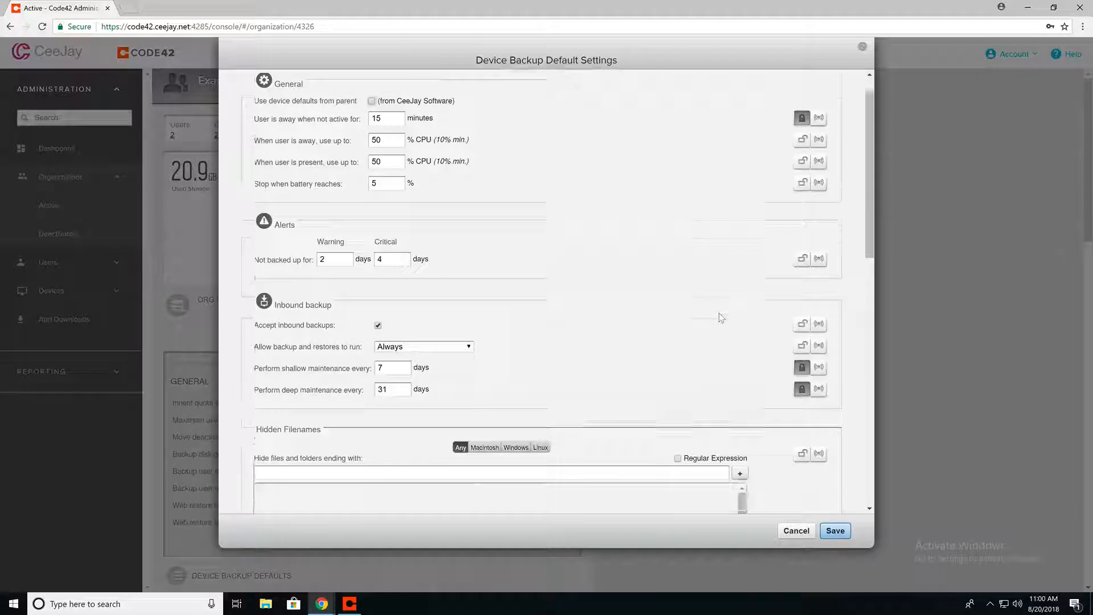
scroll(718, 321, "down", 2)
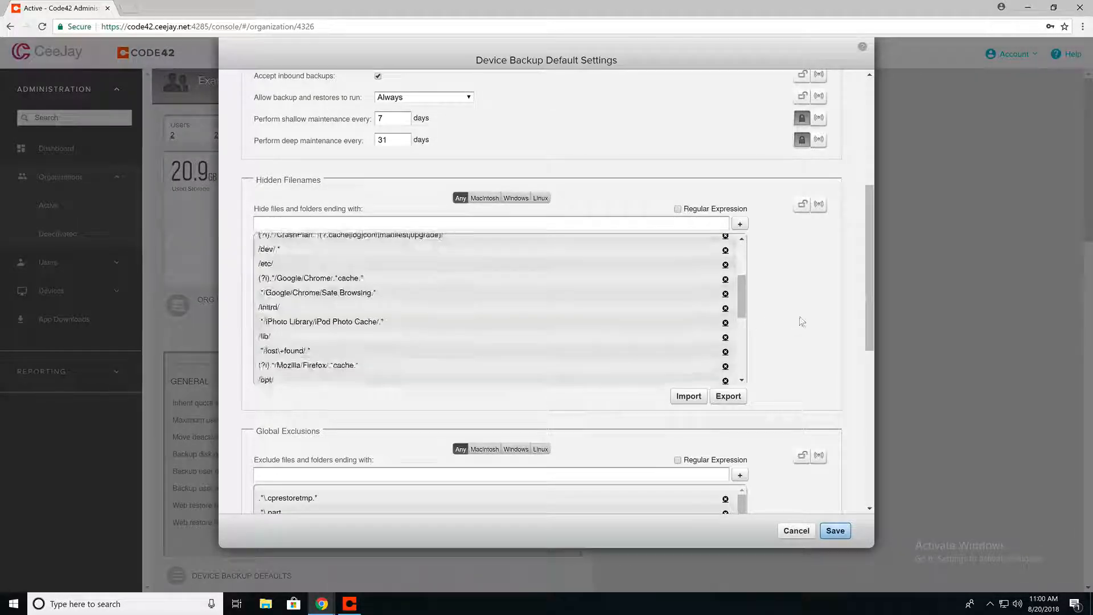
scroll(805, 317, "down", 2)
scroll(774, 329, "down", 5)
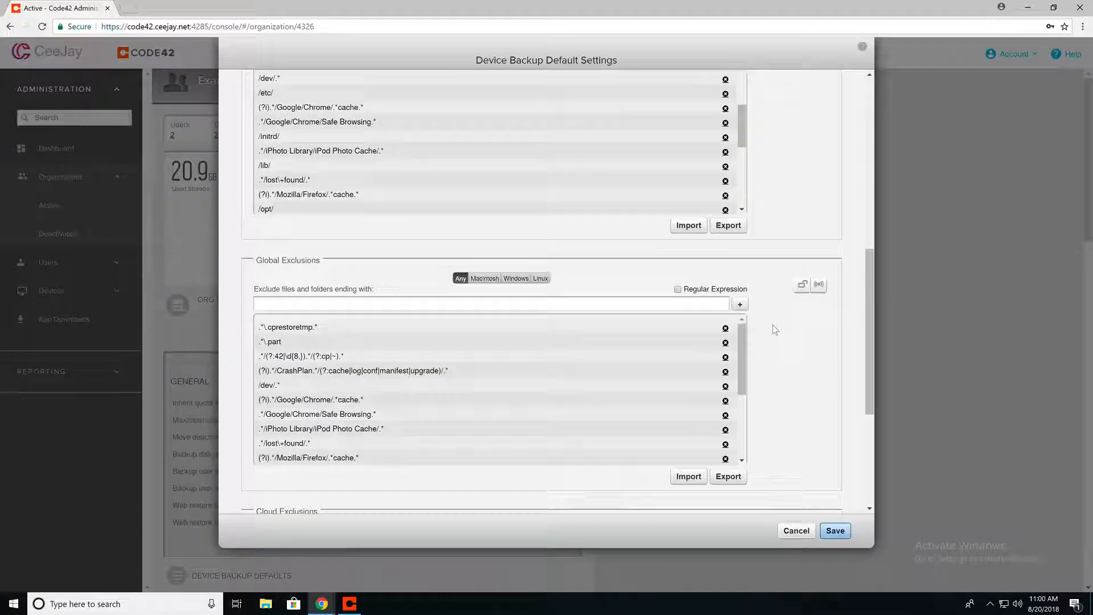
scroll(772, 327, "up", 12)
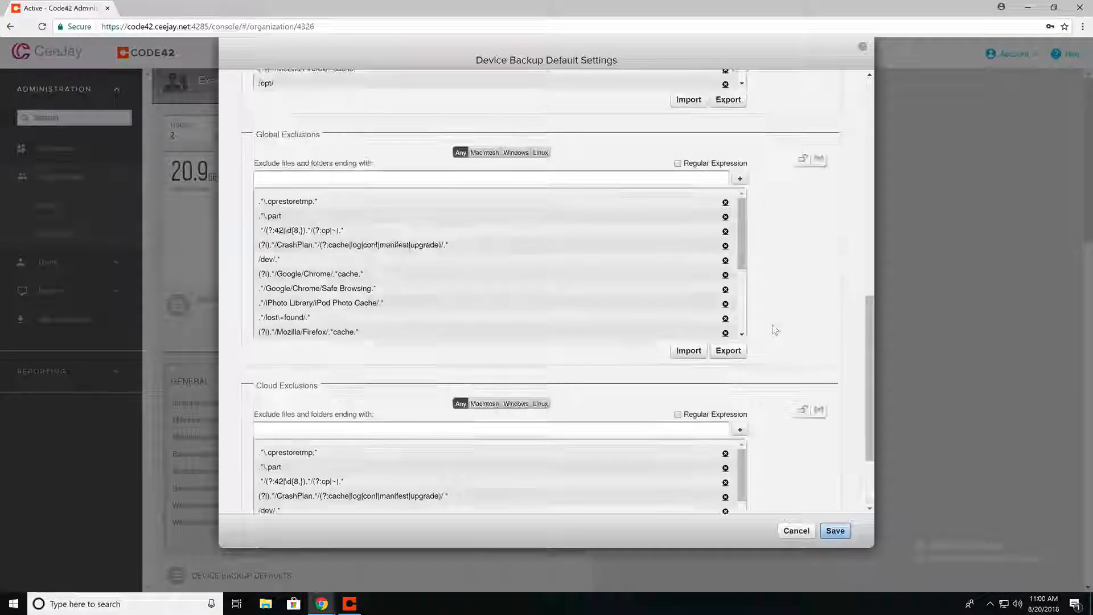
Look over the Backup tab's filename exclusions, then cancel the dialog without saving
left_click(499, 90)
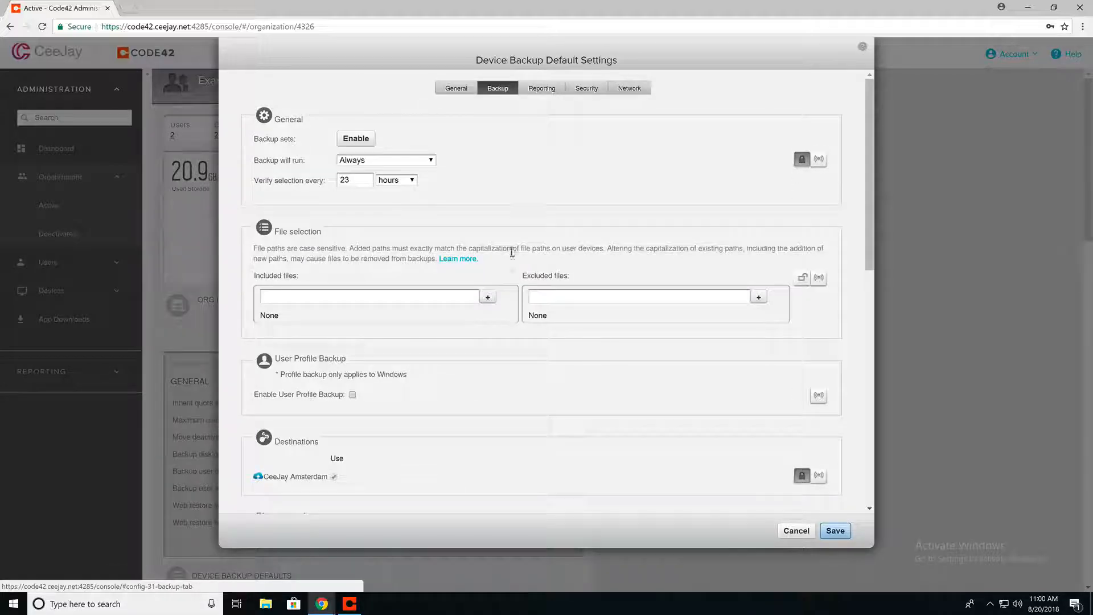
scroll(761, 350, "down", 6)
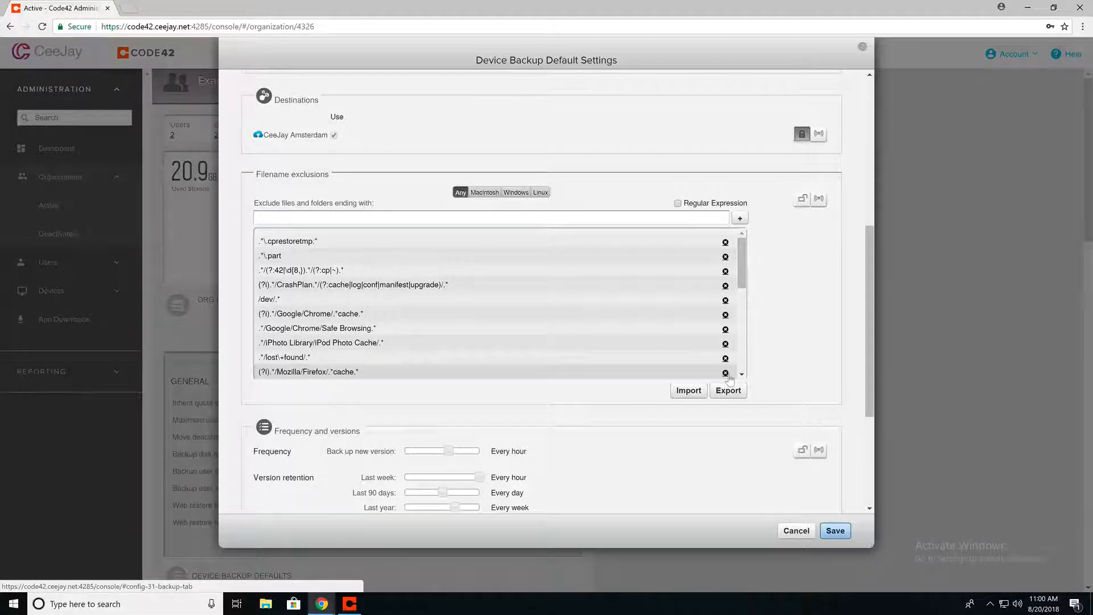
left_click(263, 214)
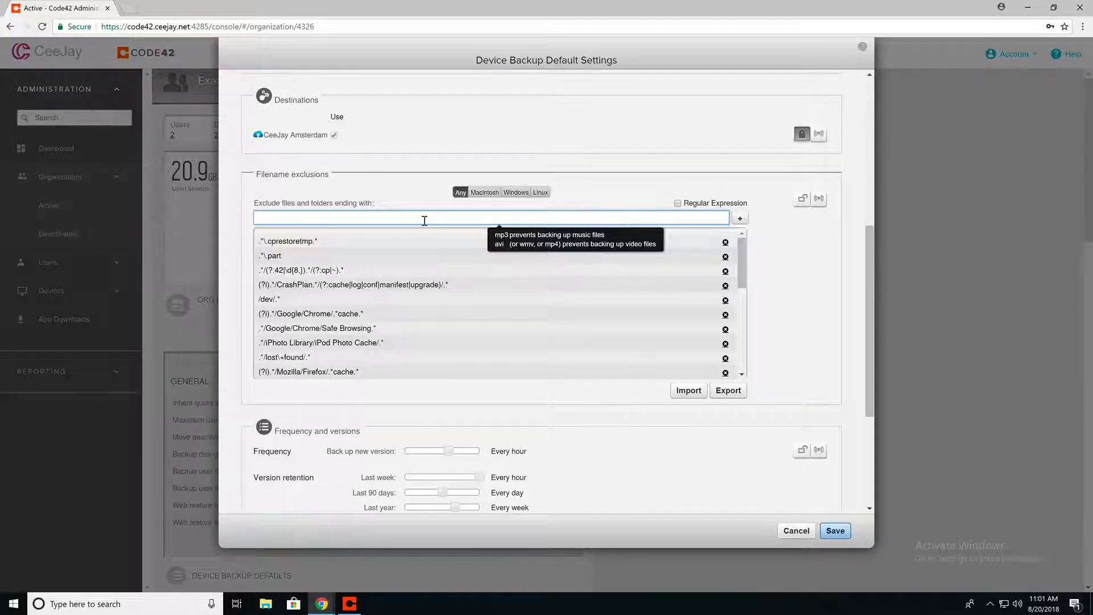
left_click(802, 530)
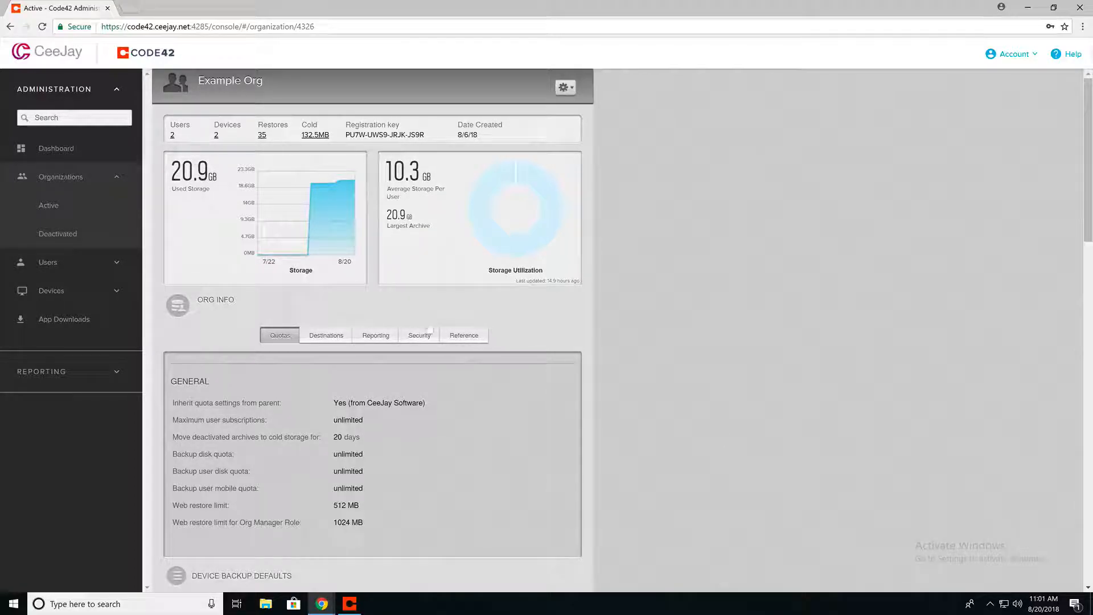
Add 'Example Child Org' under Example Org and open its detail page from the organization tree
left_click(84, 208)
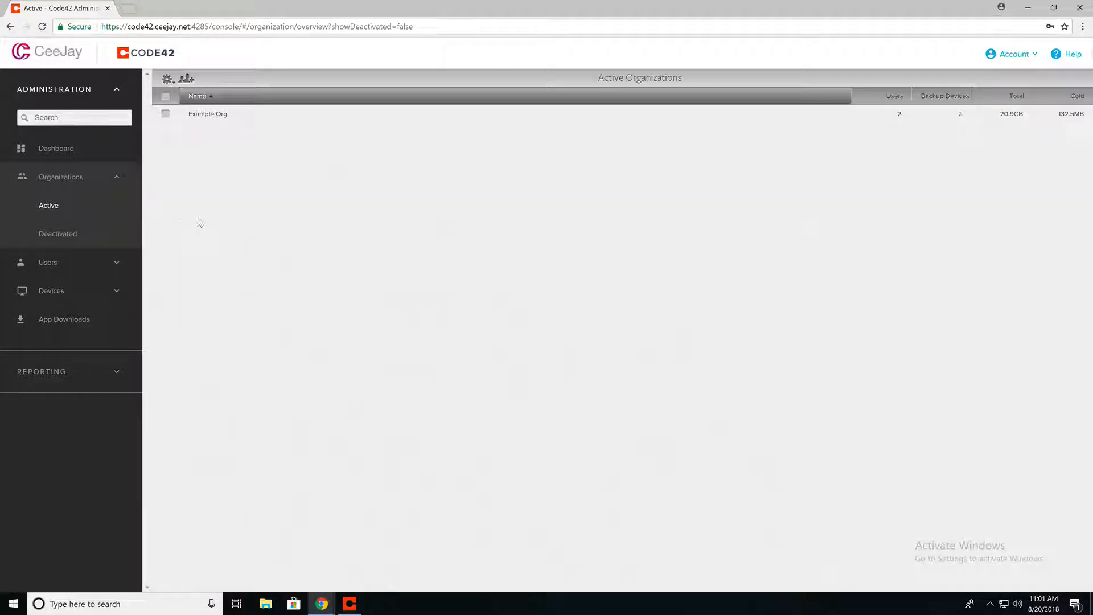
left_click(188, 80)
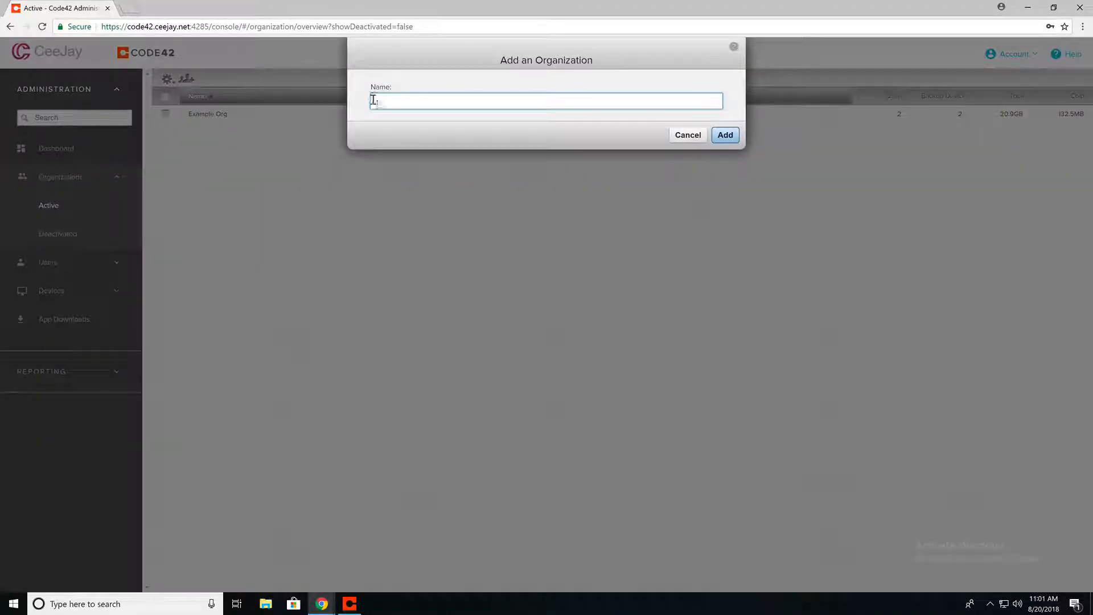
type("Example Child Org")
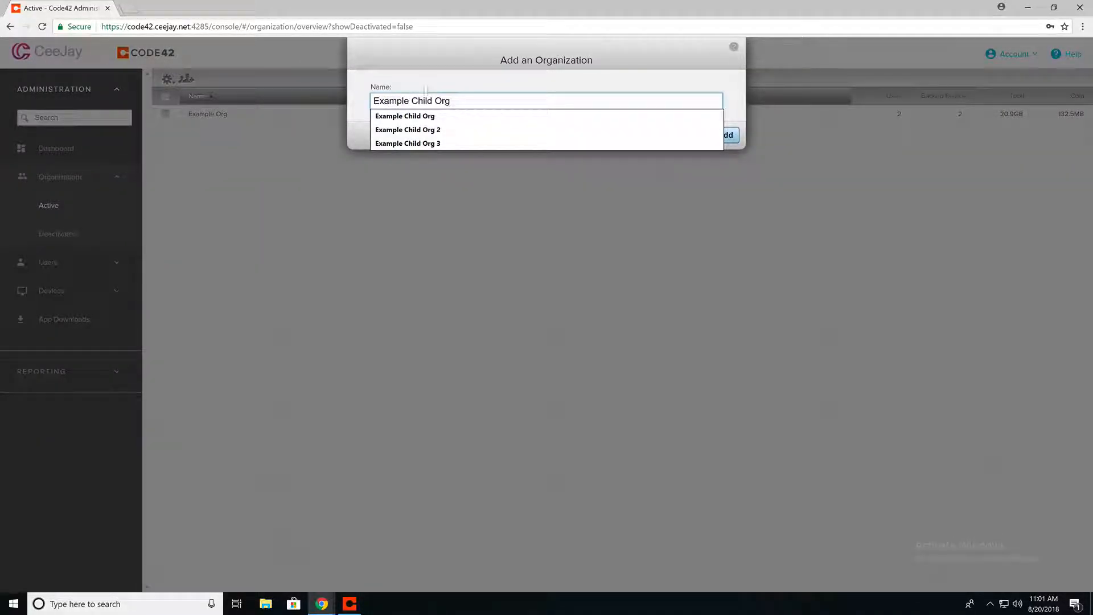
key("Escape")
left_click(728, 135)
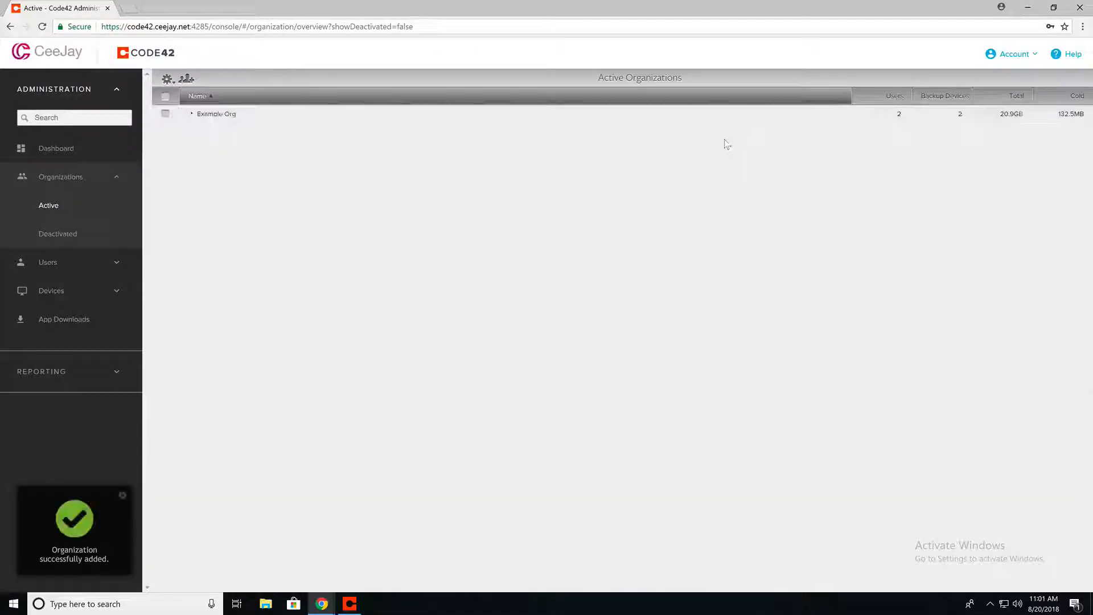
left_click(192, 114)
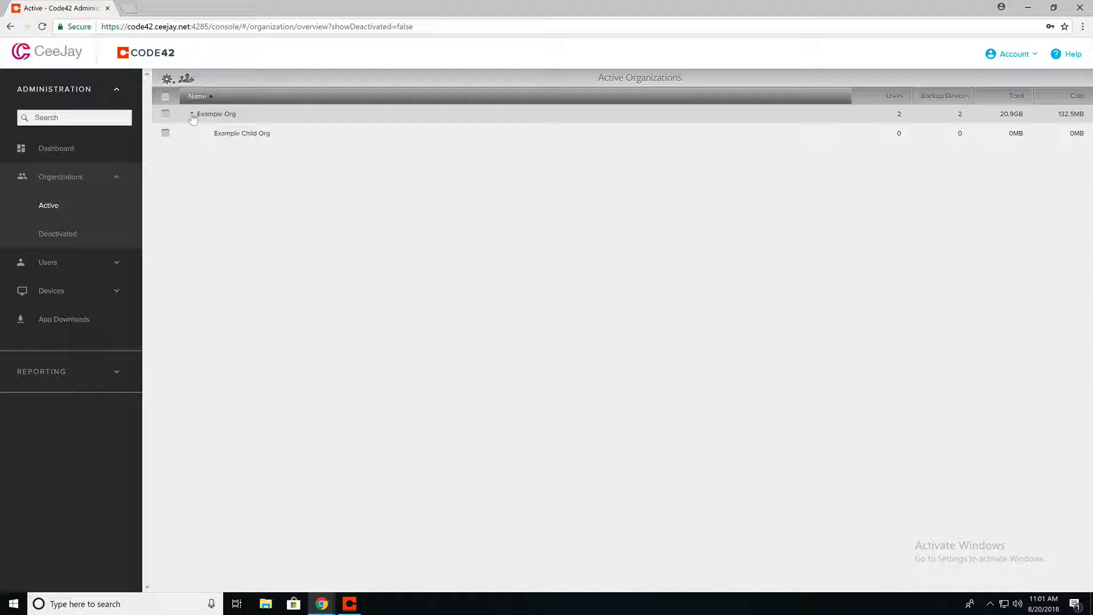
left_click(241, 134)
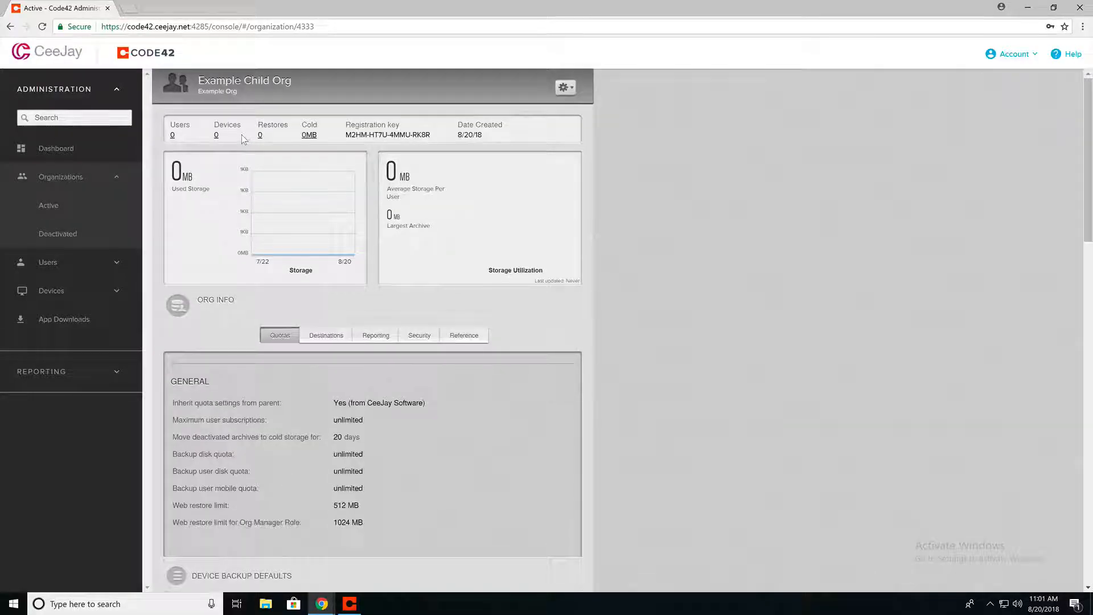
Glance at the child org's actions menu, then return to Example Org via the parent link
left_click(564, 87)
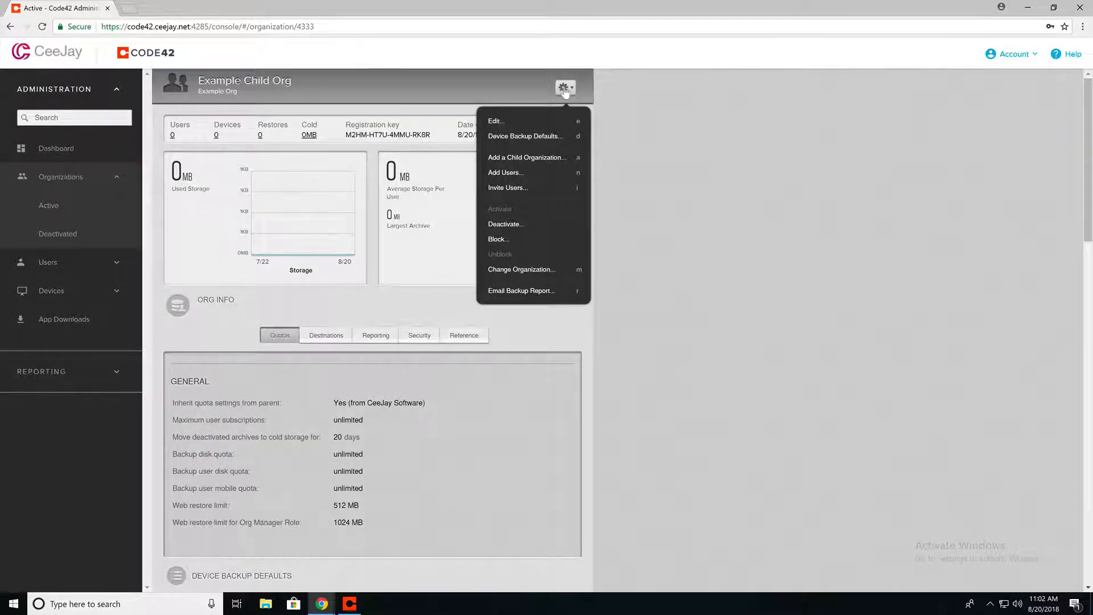
left_click(521, 274)
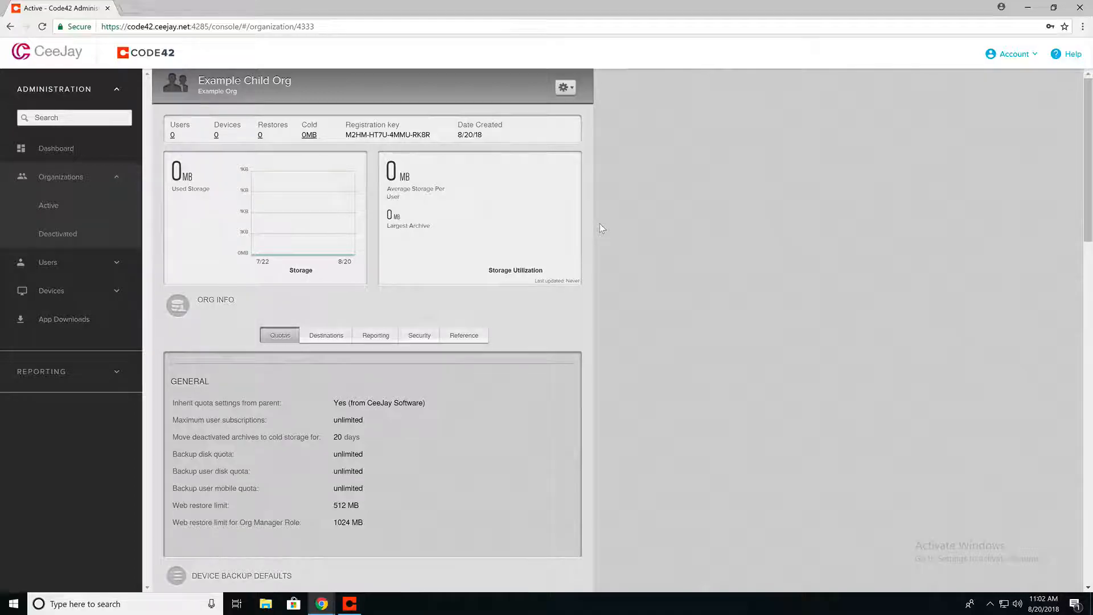
left_click(225, 92)
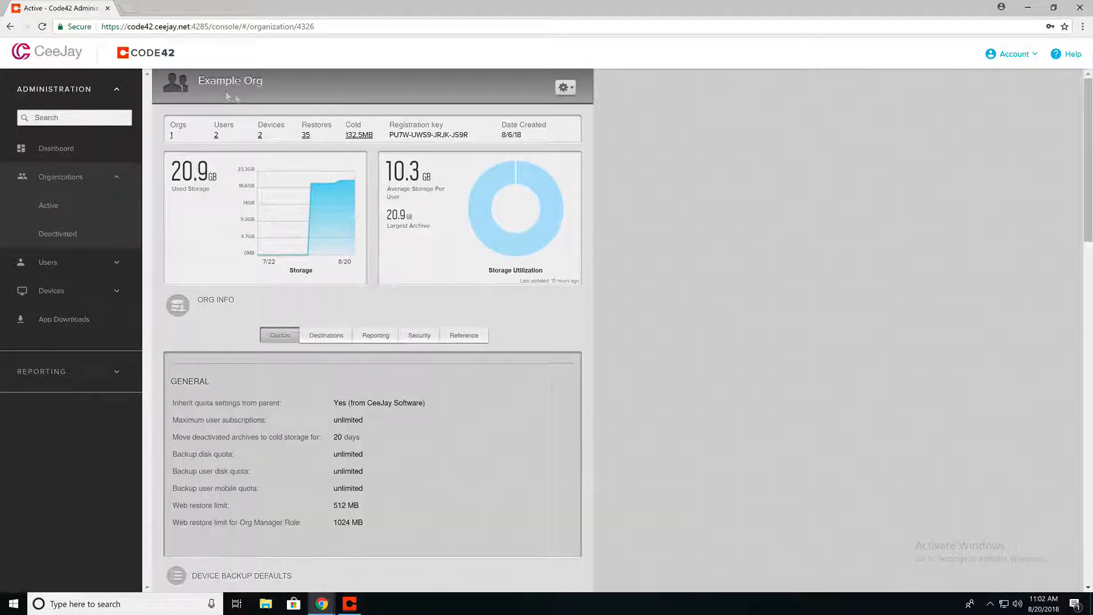
left_click(564, 87)
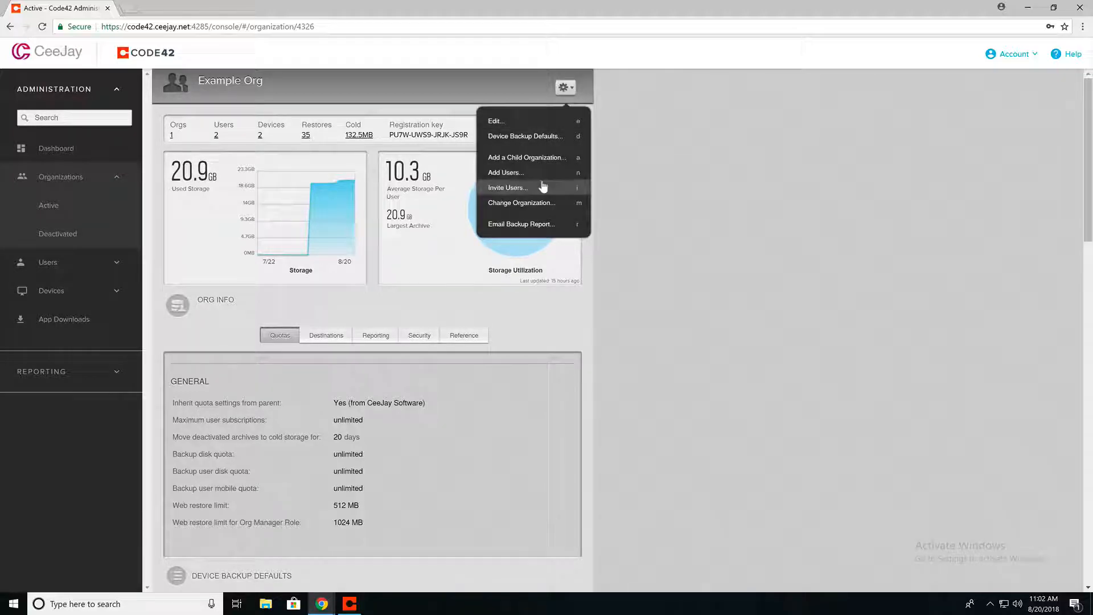
left_click(543, 188)
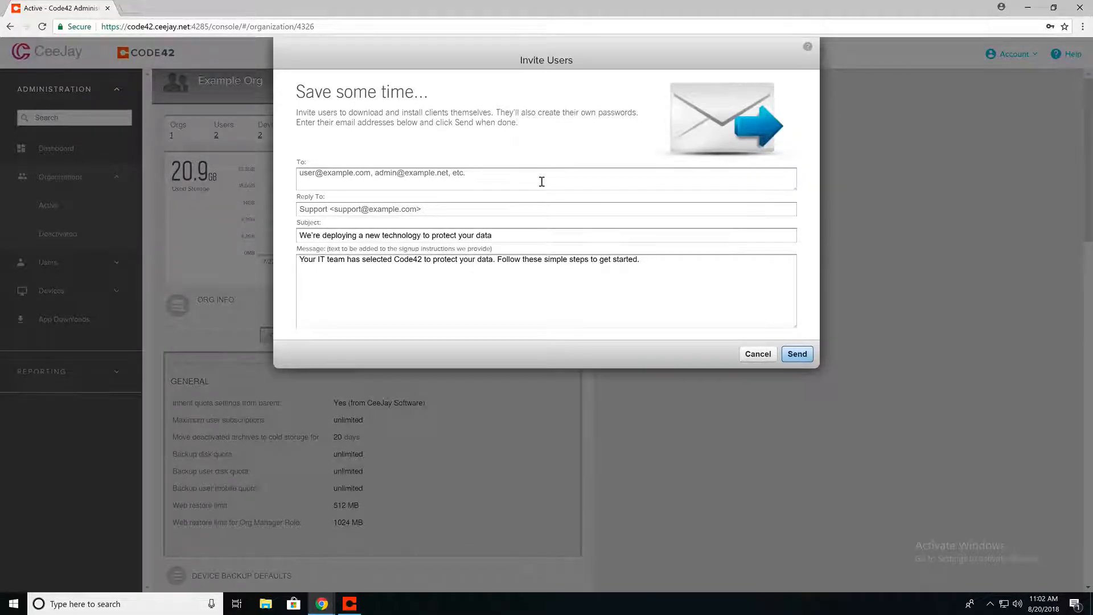
left_click(522, 185)
left_click(486, 206)
left_click(503, 235)
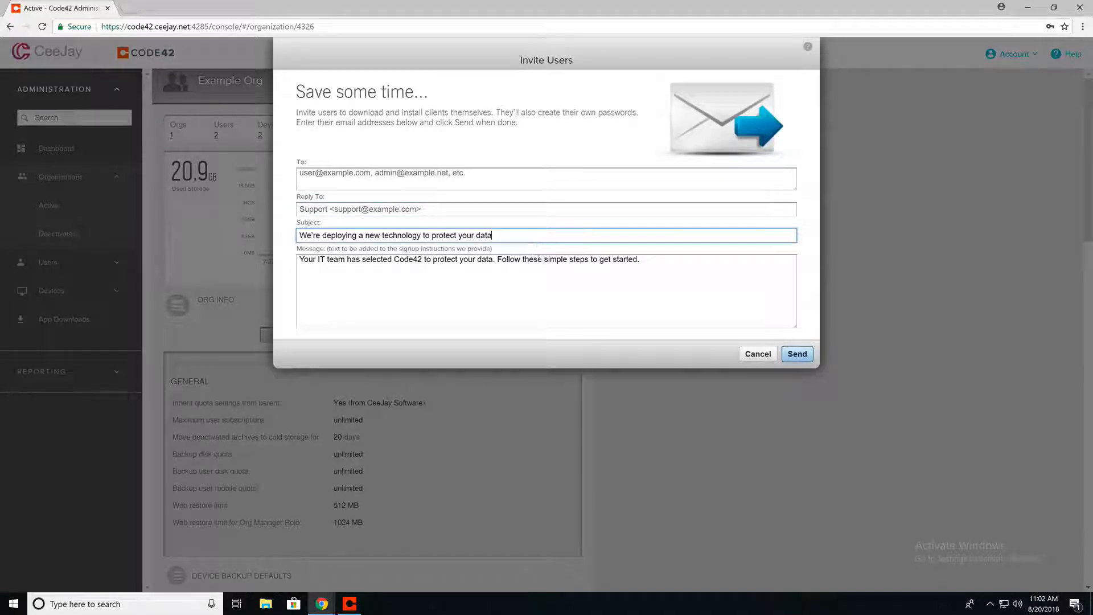
left_click(674, 279)
key("BackSpace")
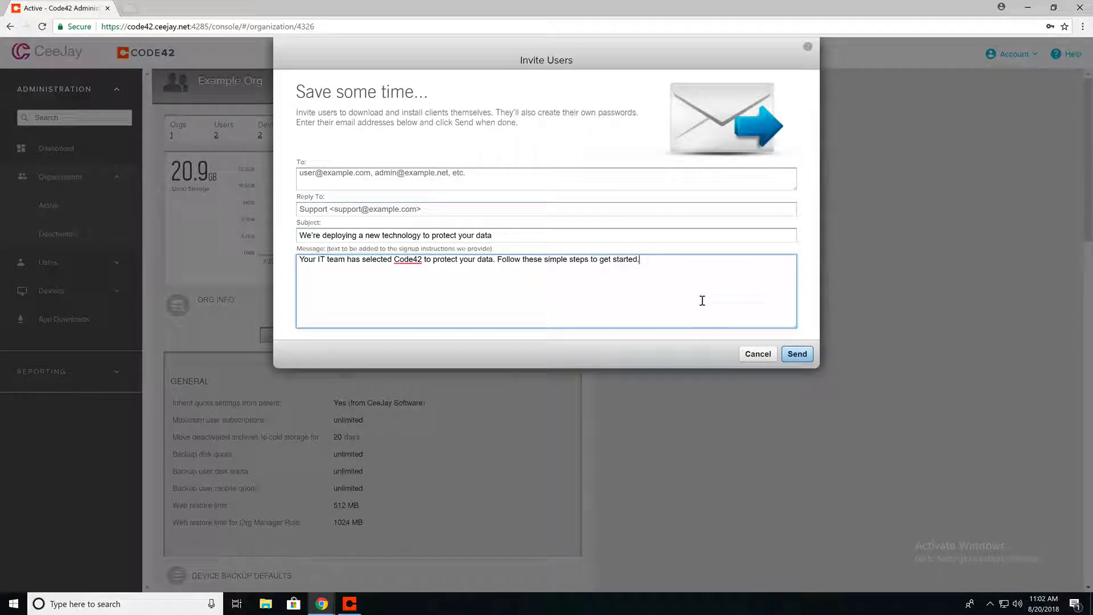
left_click(762, 358)
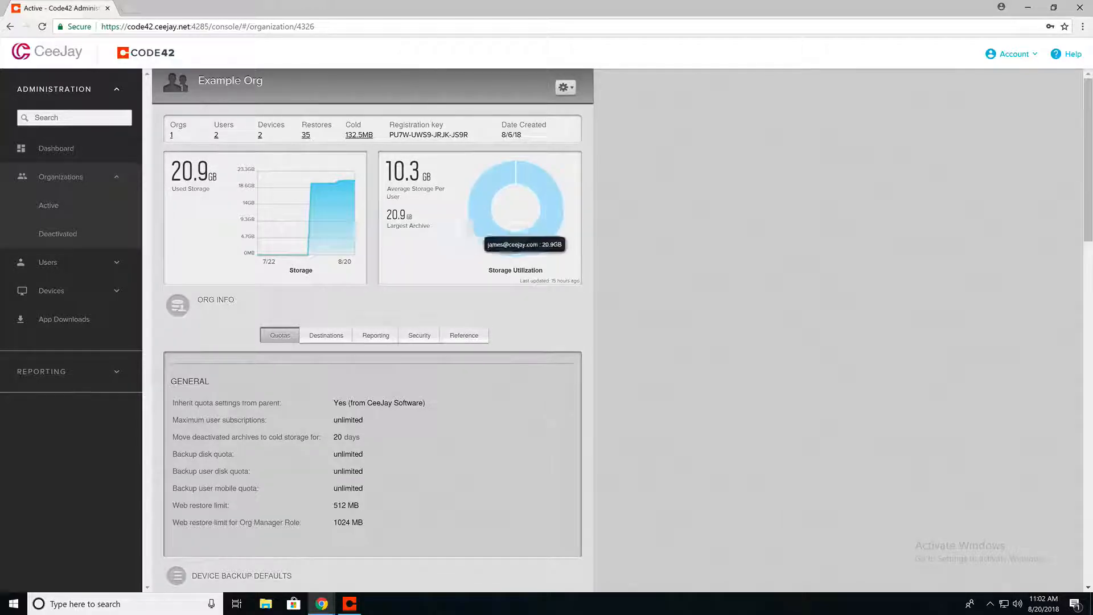
left_click_drag(388, 138, 480, 140)
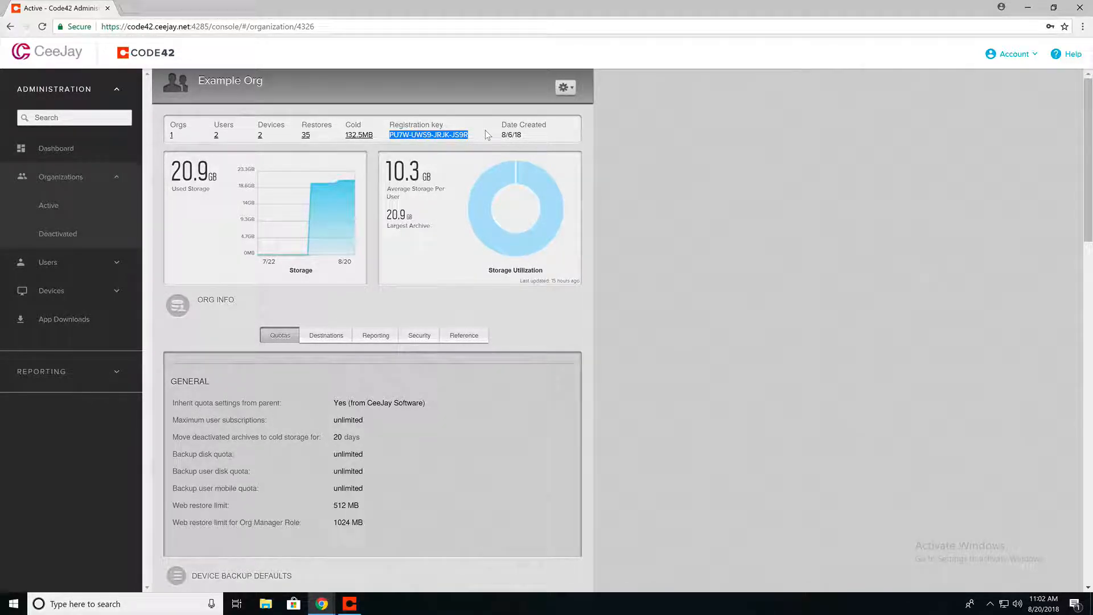
left_click(487, 134)
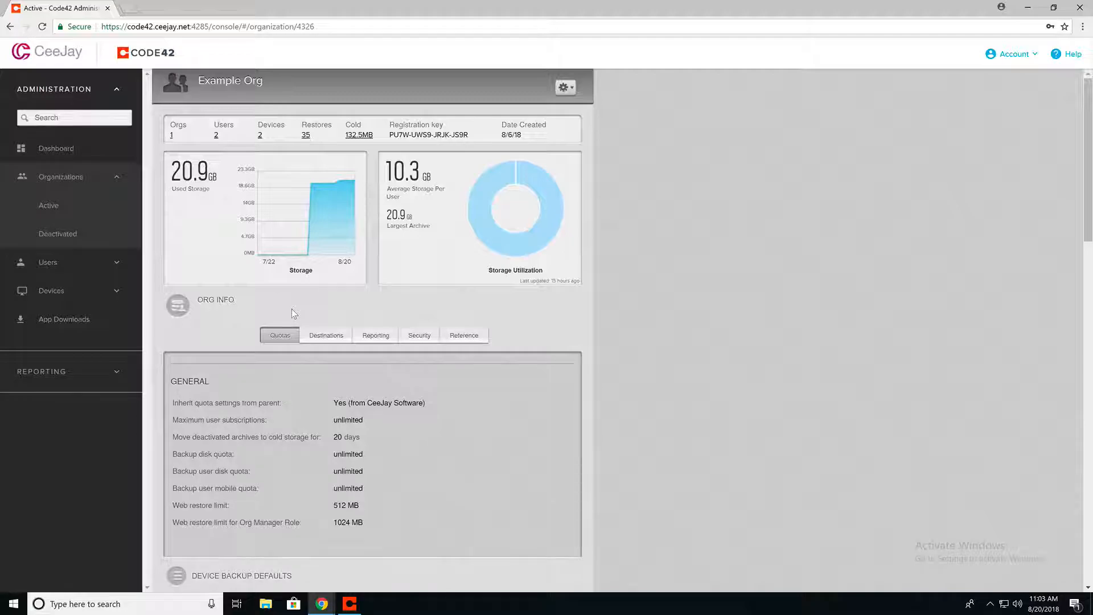
Add Example User to Example Org via Add Users, entering name, e-mail and password
left_click(564, 87)
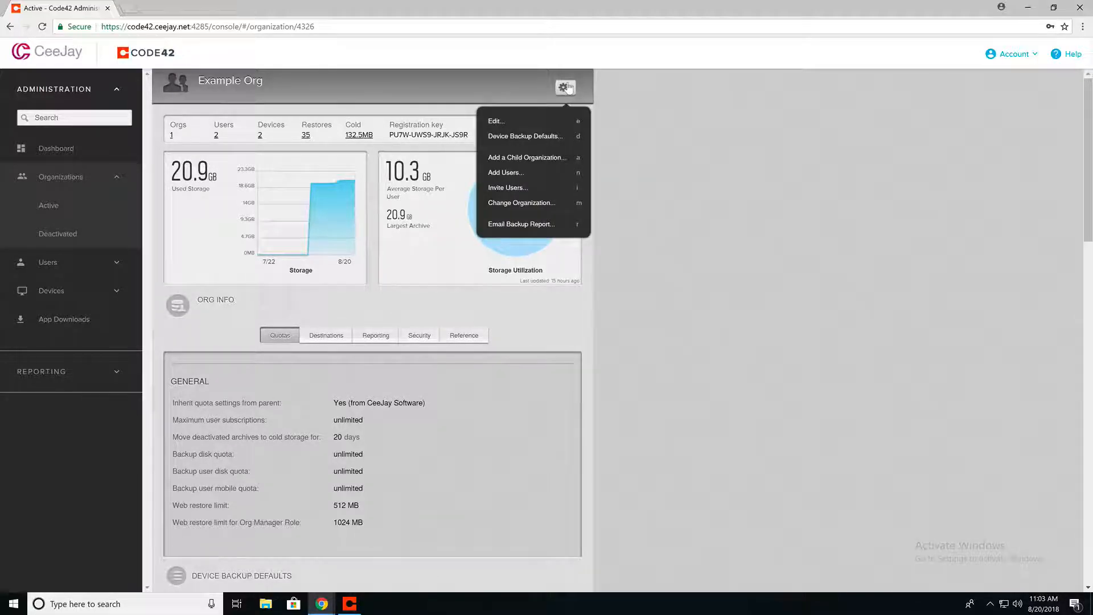
left_click(503, 173)
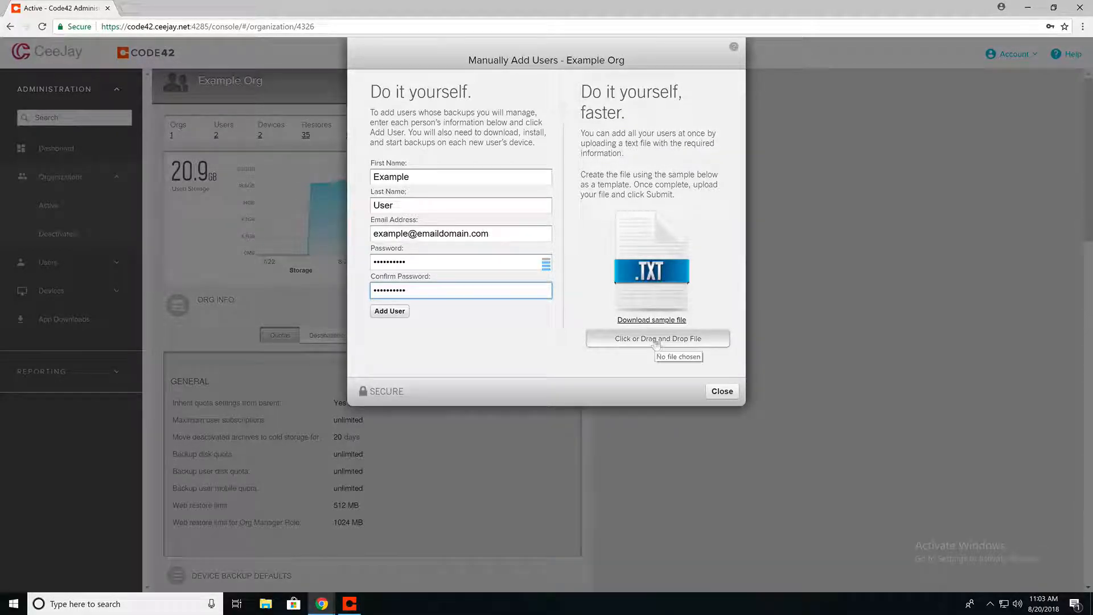
left_click(389, 311)
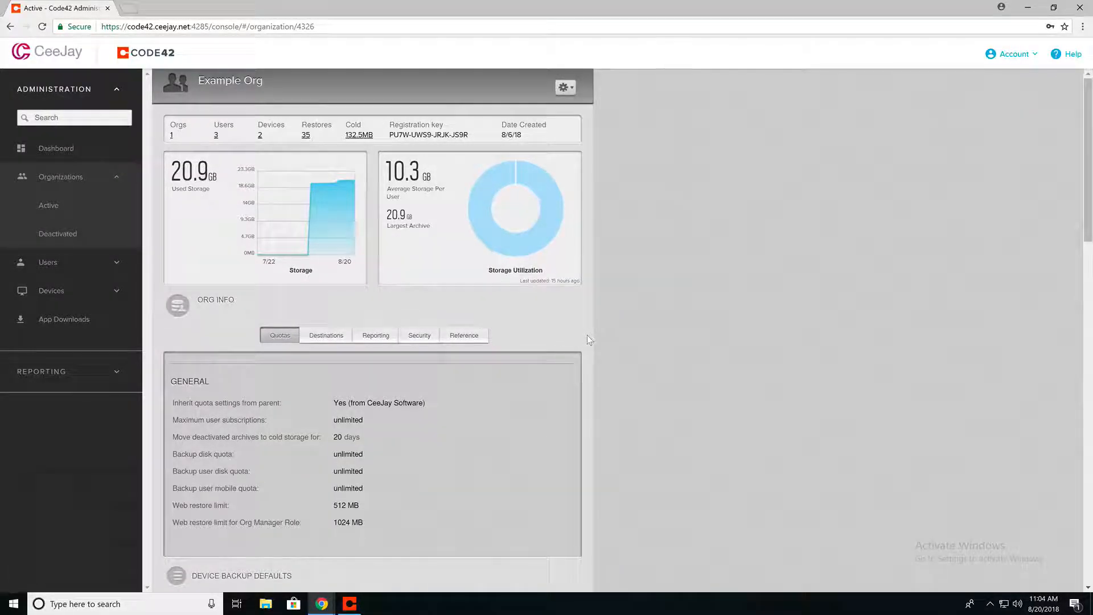
mouse_move(321, 603)
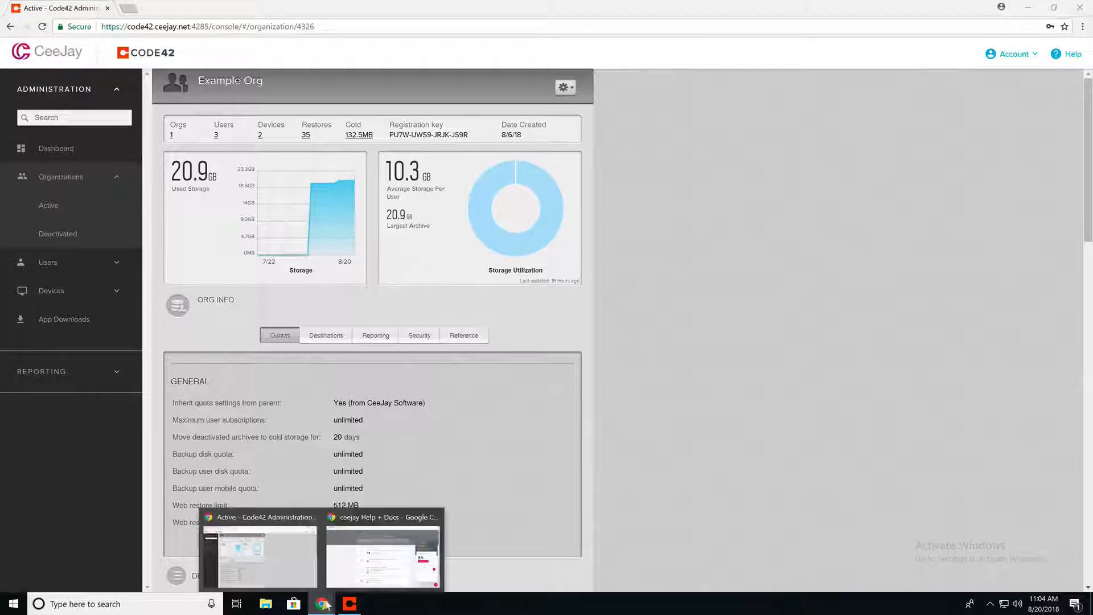
left_click(382, 555)
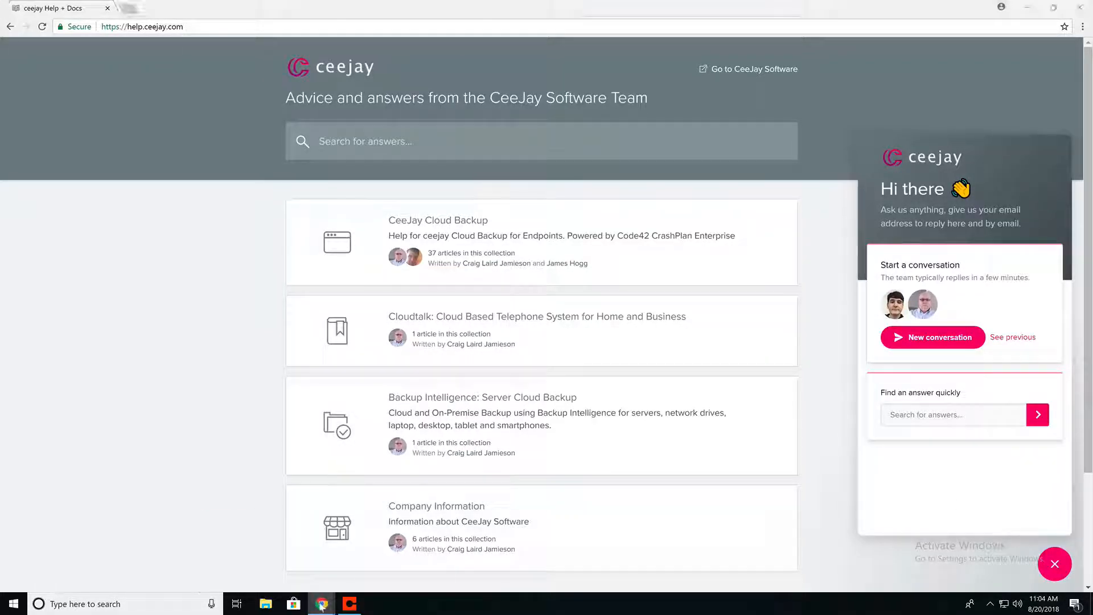
mouse_move(322, 603)
left_click(259, 546)
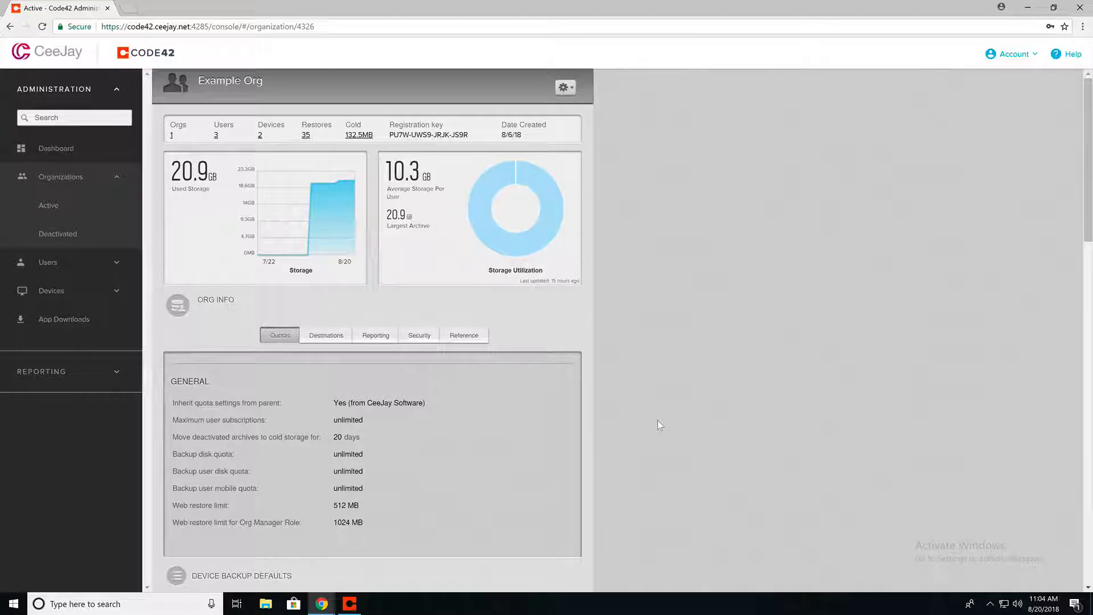
Open Example User's detail page from the Active users list
left_click(45, 262)
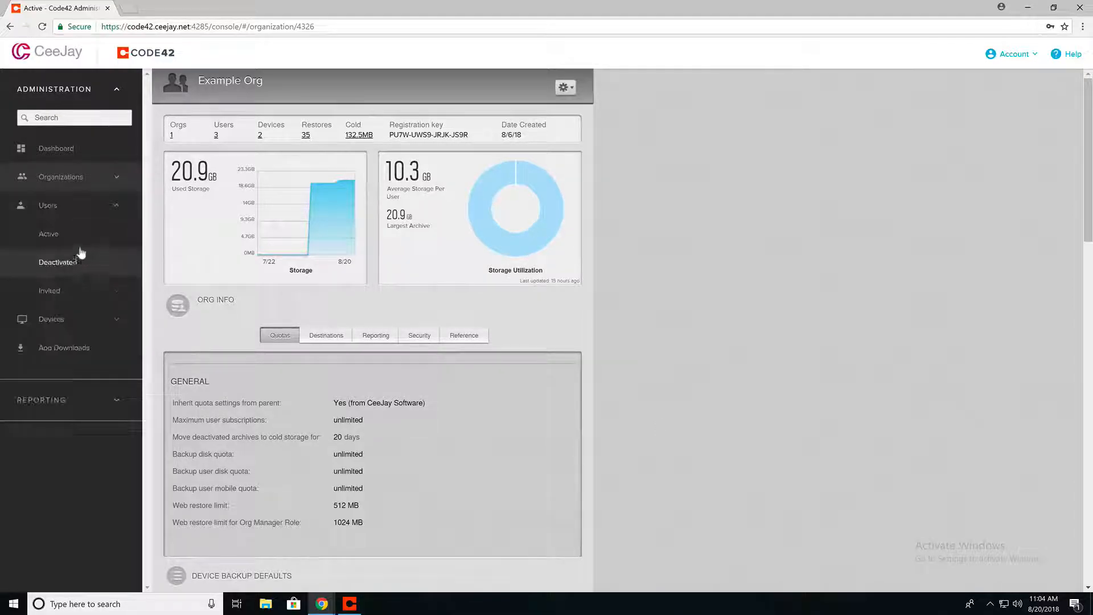
left_click(74, 235)
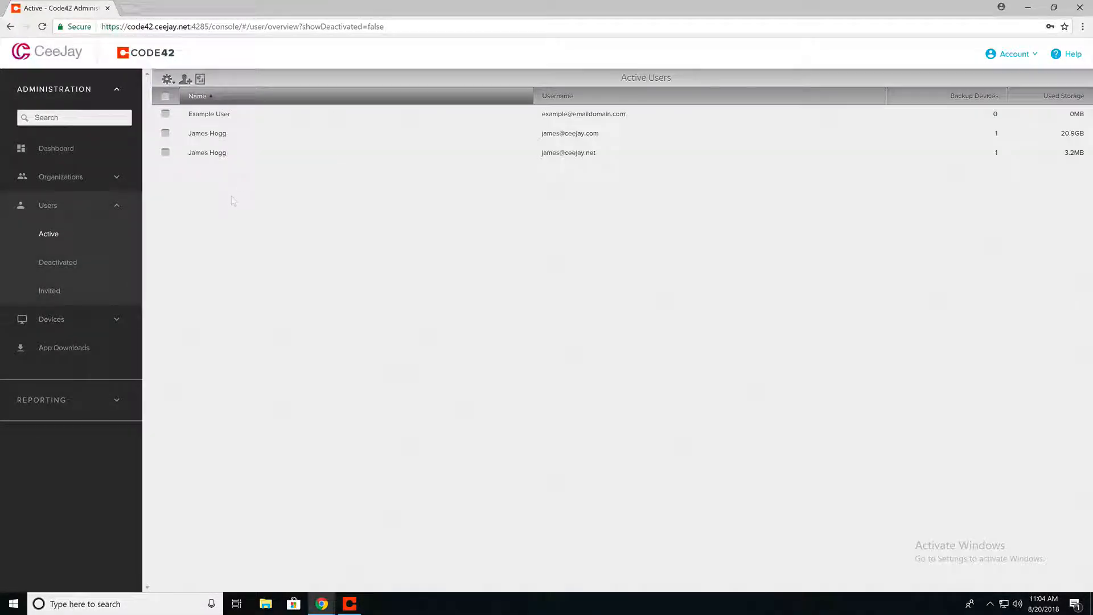
left_click(231, 114)
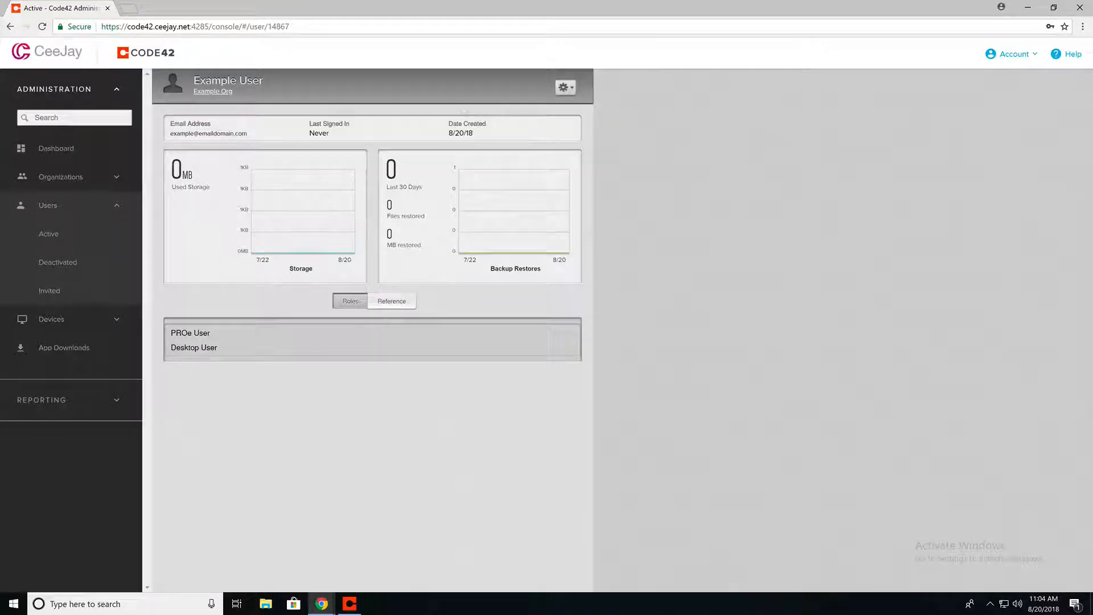
Move Example User to Example Child Org (Example Org)
left_click(563, 88)
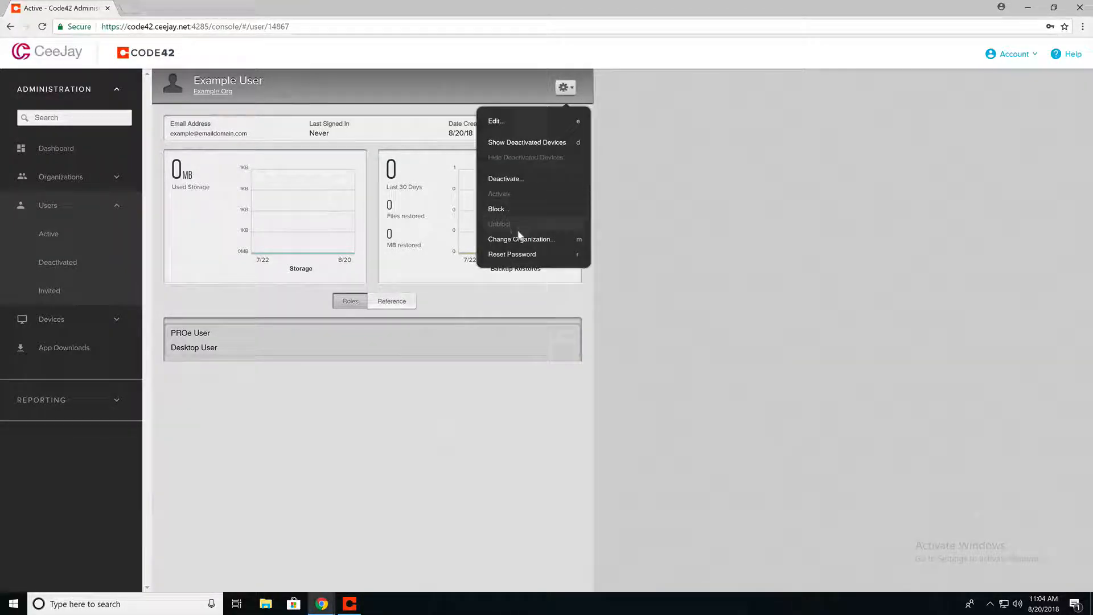
left_click(519, 238)
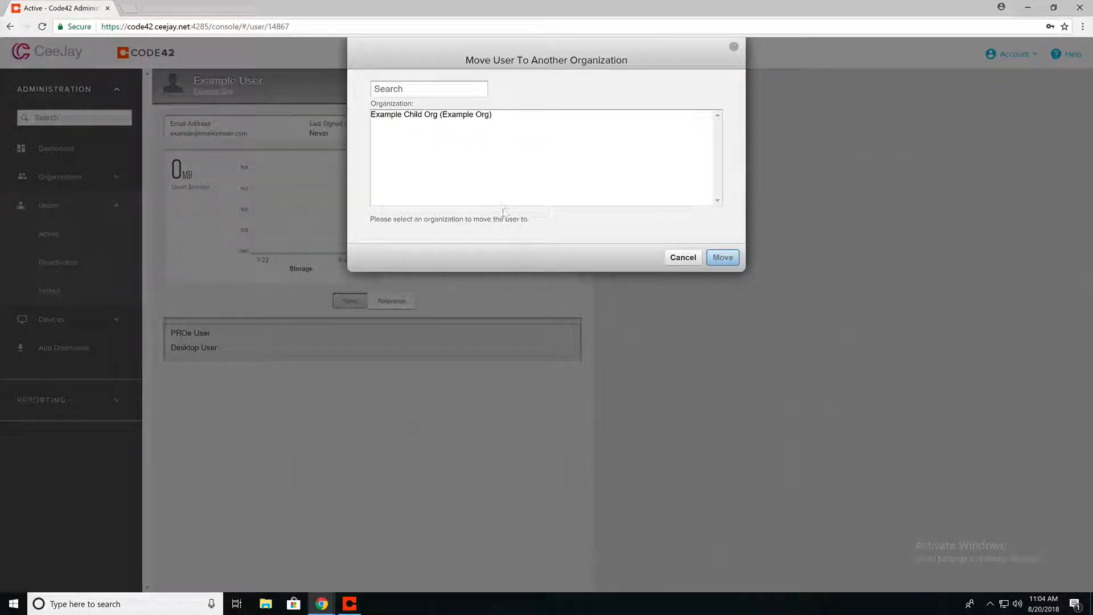
left_click(535, 116)
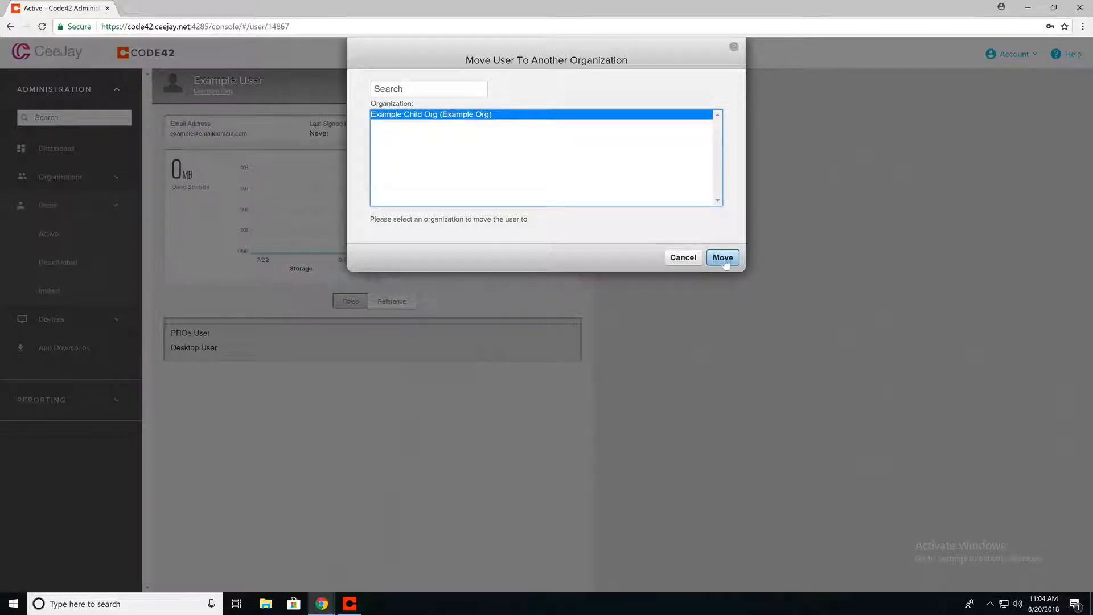
left_click(722, 258)
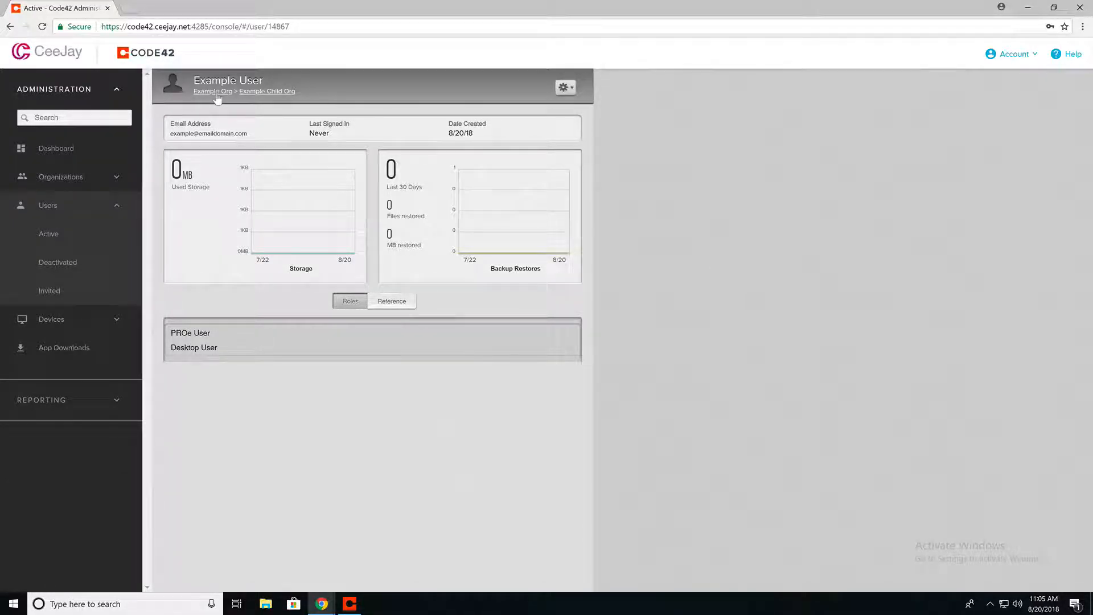
Add the Org Admin role to Example User, save the user, then show the Active Users list
left_click(566, 88)
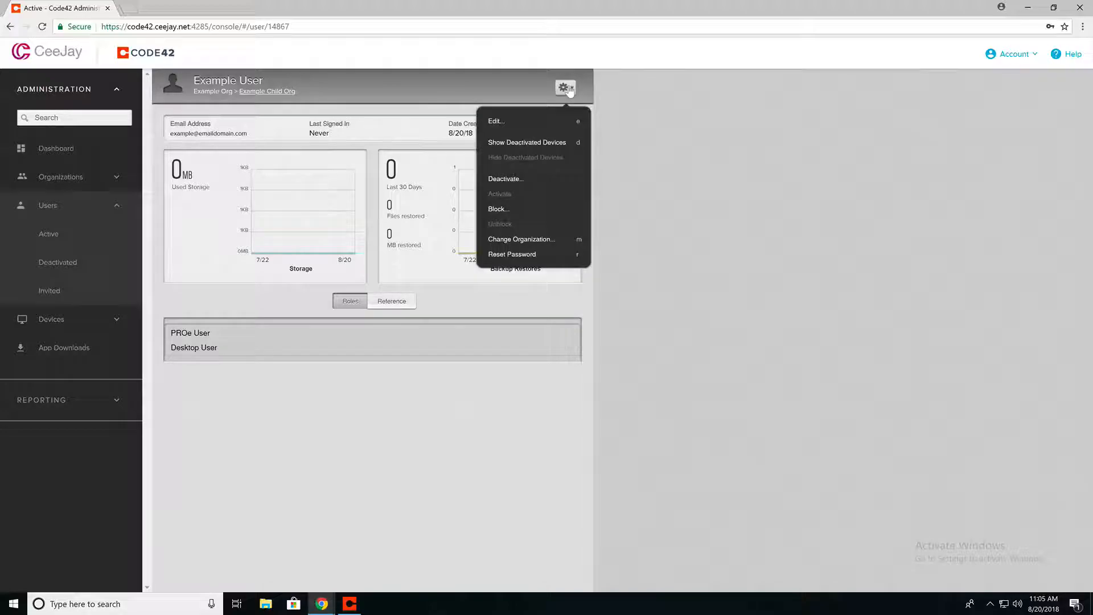
left_click(539, 122)
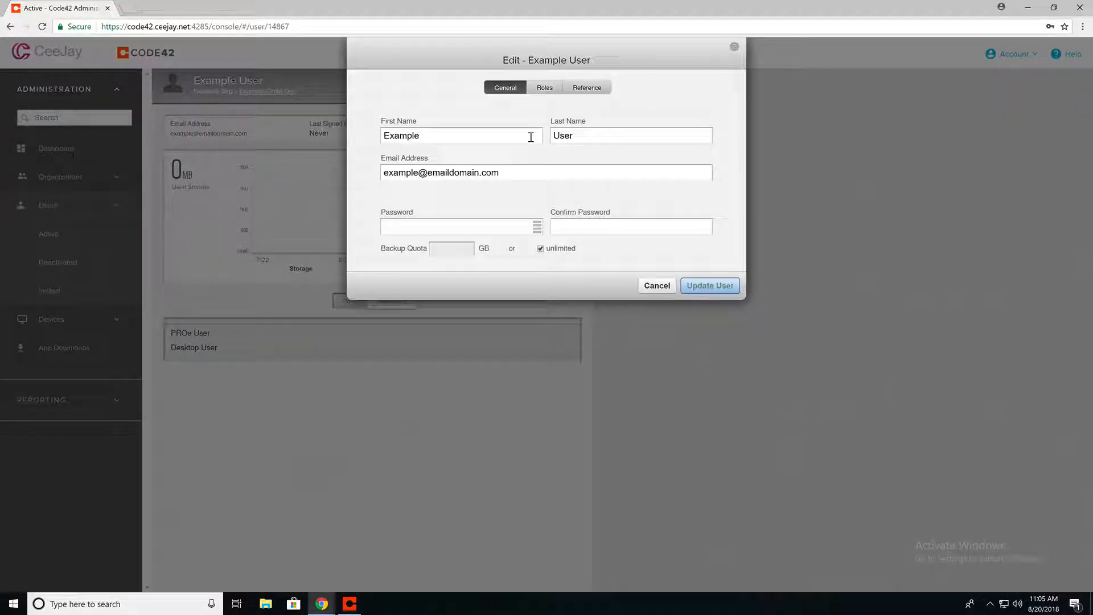
left_click(546, 91)
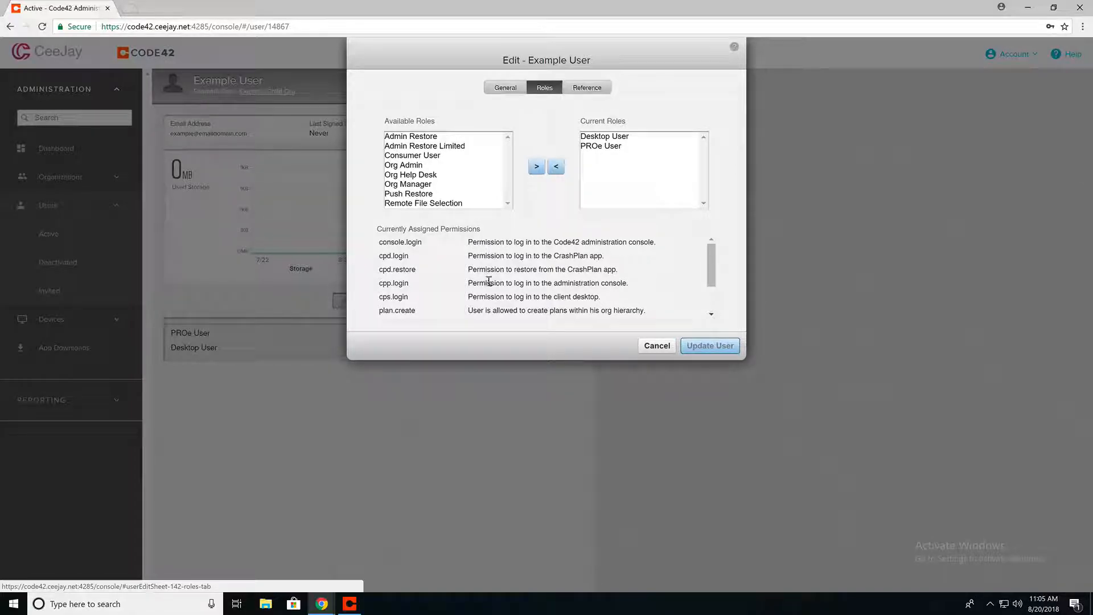
mouse_move(710, 272)
left_mouse_down()
mouse_move(712, 311)
mouse_move(711, 261)
left_mouse_up()
left_click(414, 167)
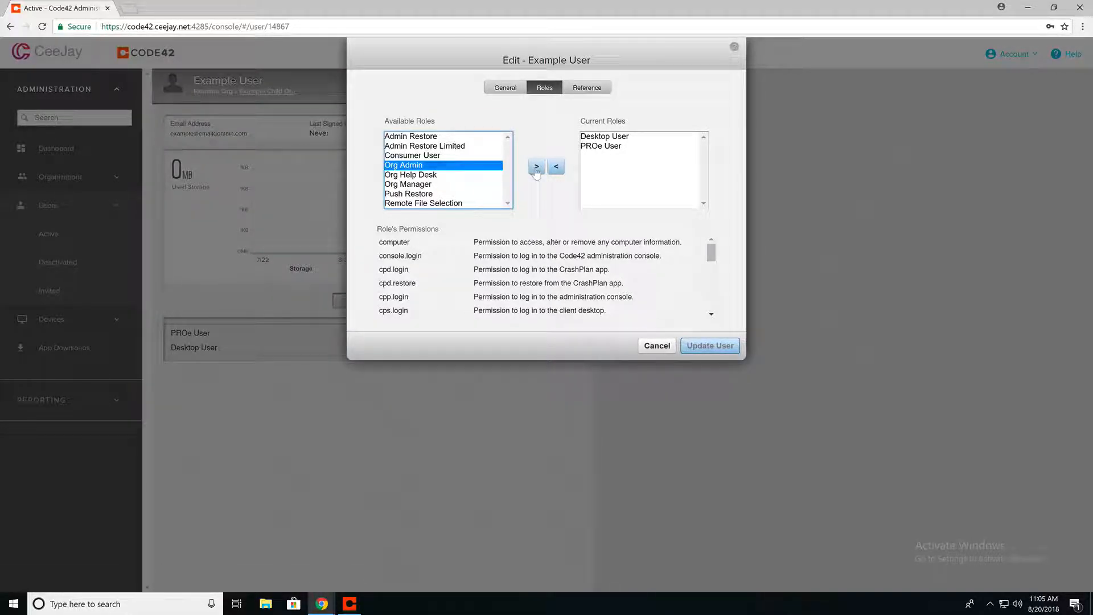
left_click(537, 167)
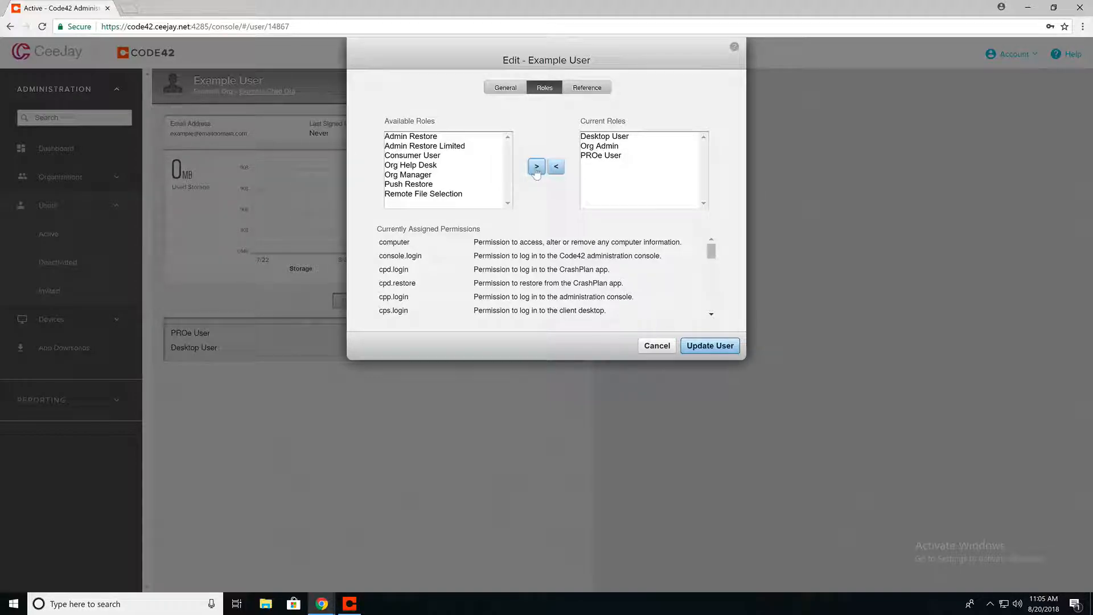
left_click(721, 348)
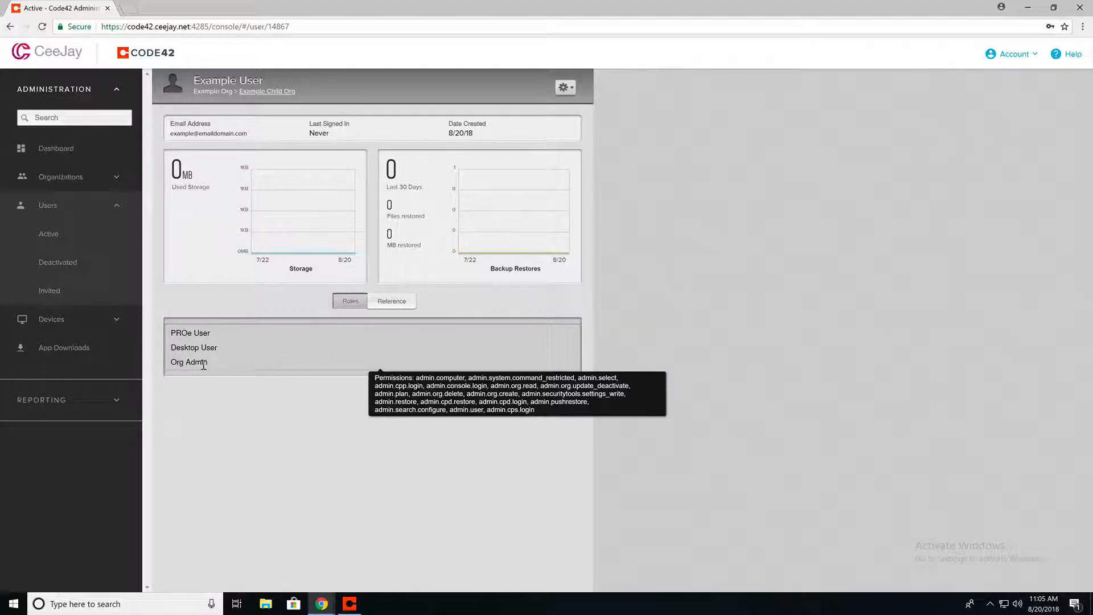
left_click(46, 237)
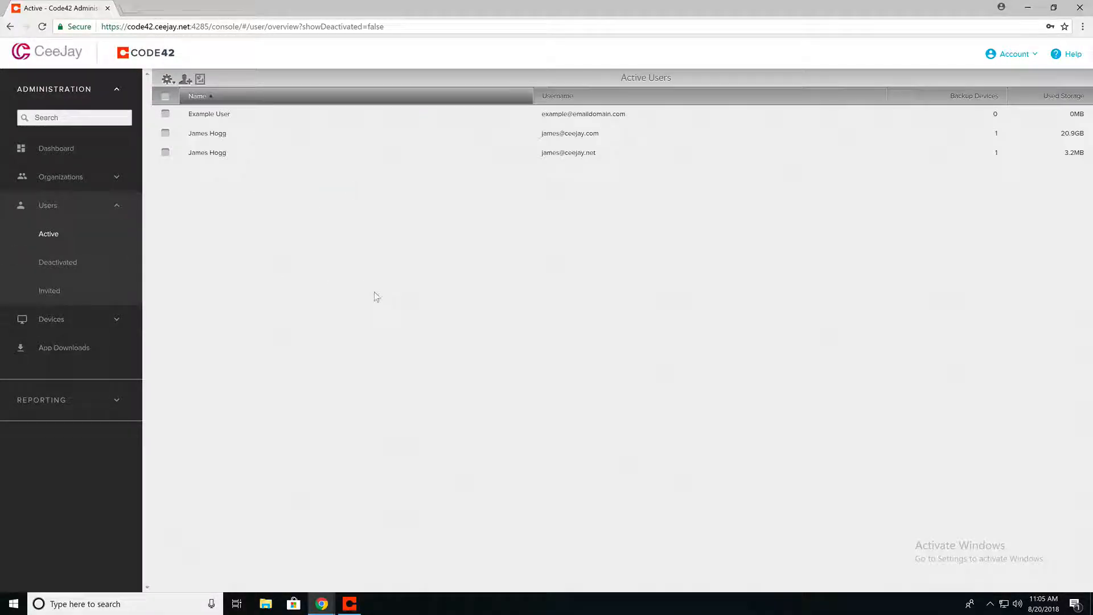
Start a web restore from the CeeJay Amsterdam backup on device DESKTOP-6SNVBB1
left_click(425, 152)
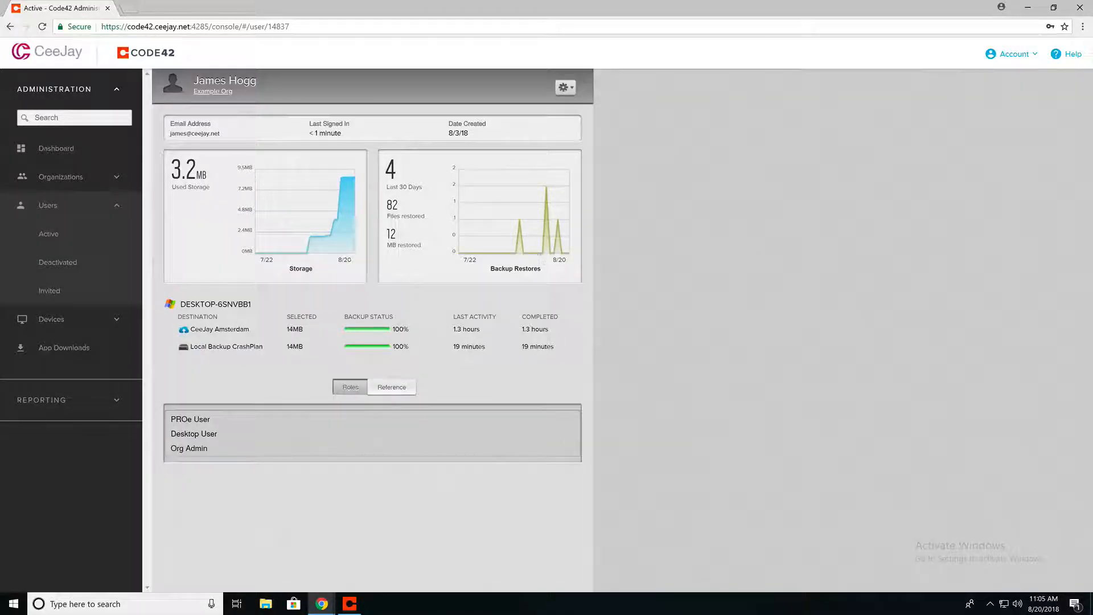
left_click(250, 304)
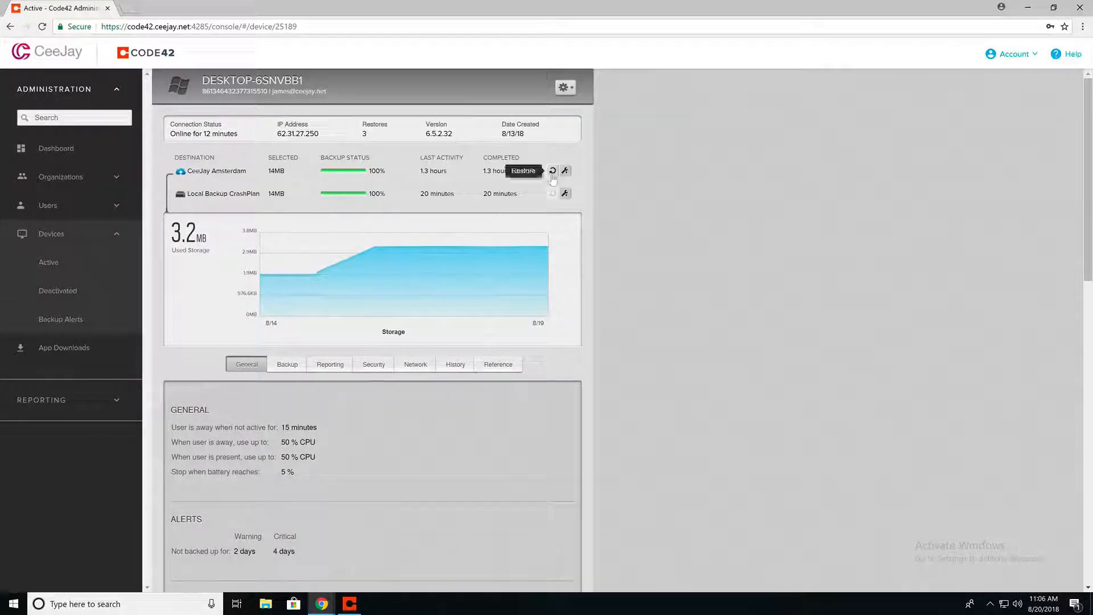
left_click(552, 172)
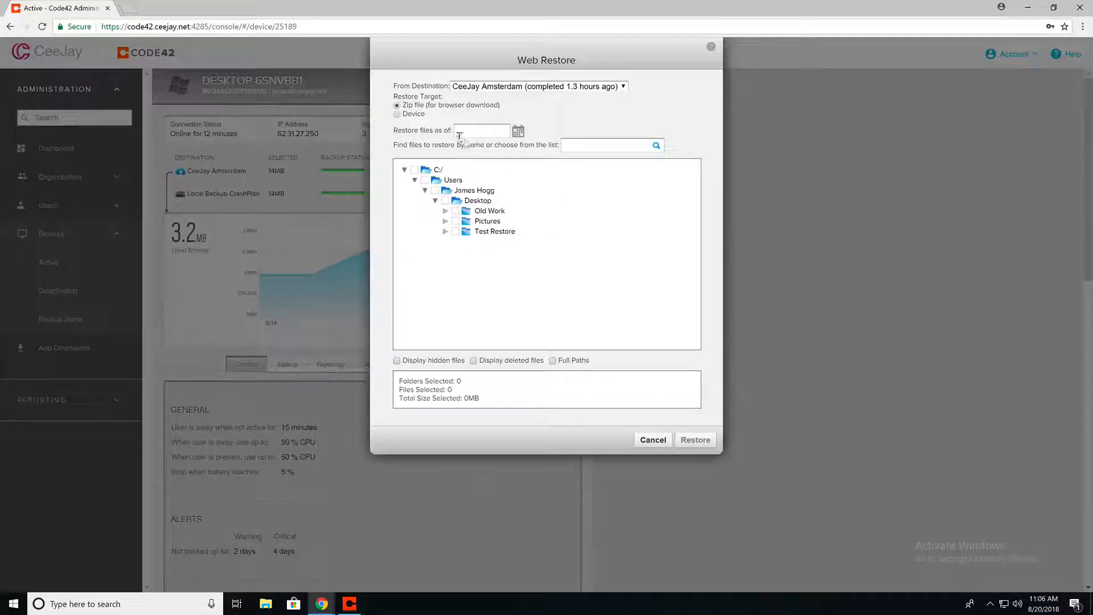
Restore the Pictures folder to the Test Restore folder on device DESKTOP-6SNVBB1
left_click(397, 114)
left_click(491, 146)
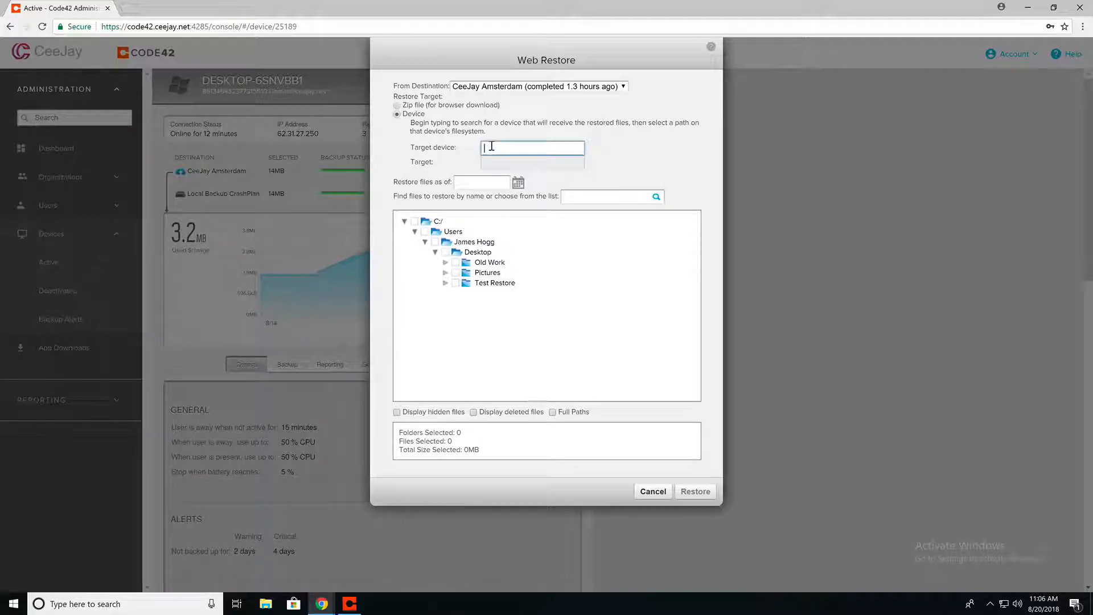
type("des")
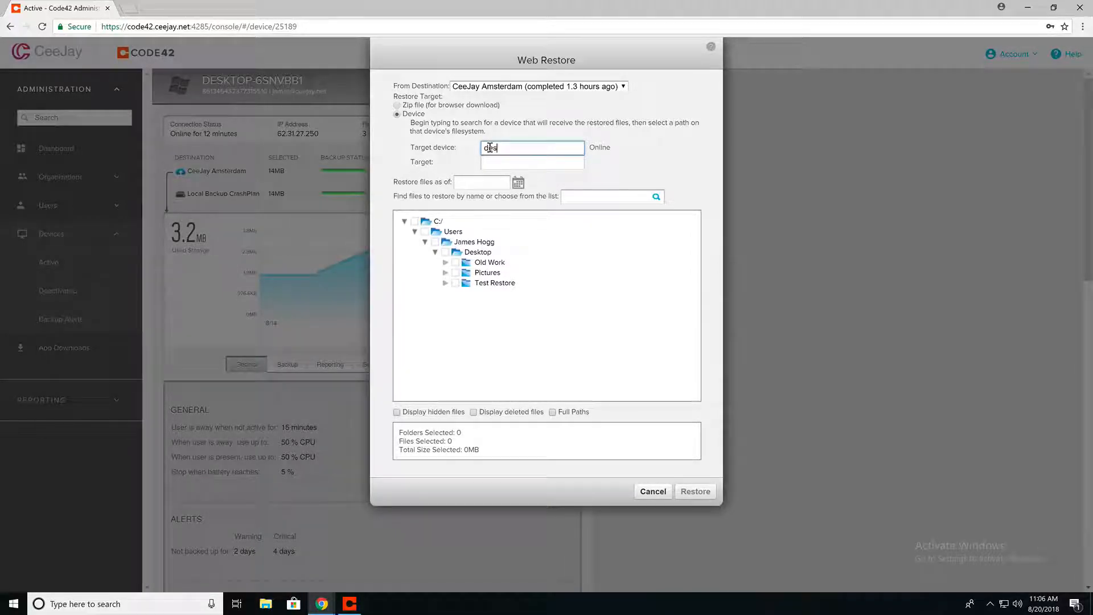
left_click(514, 163)
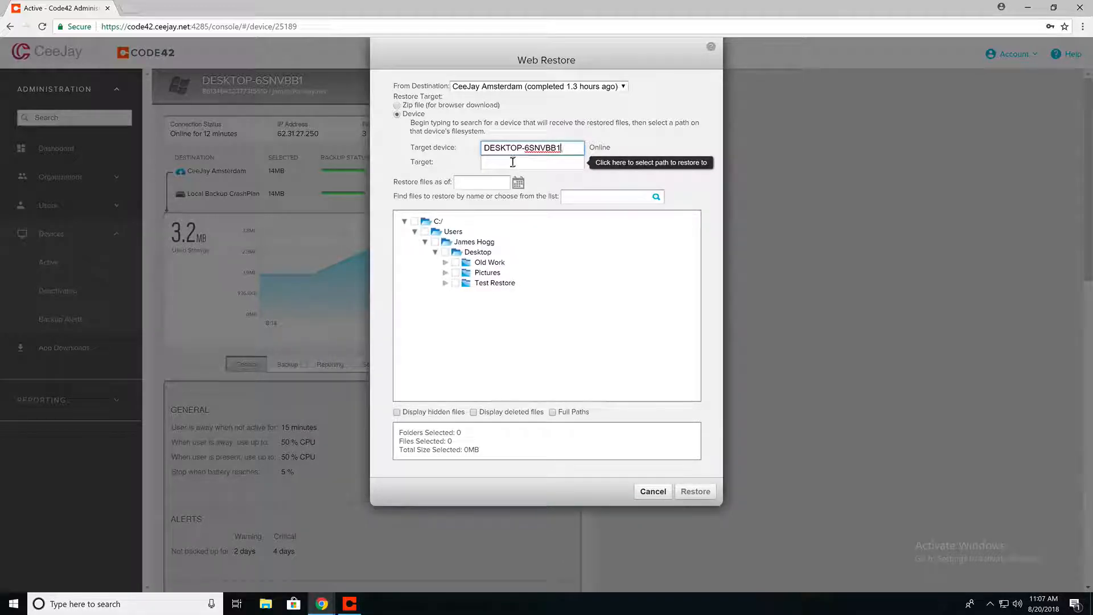
left_click(513, 162)
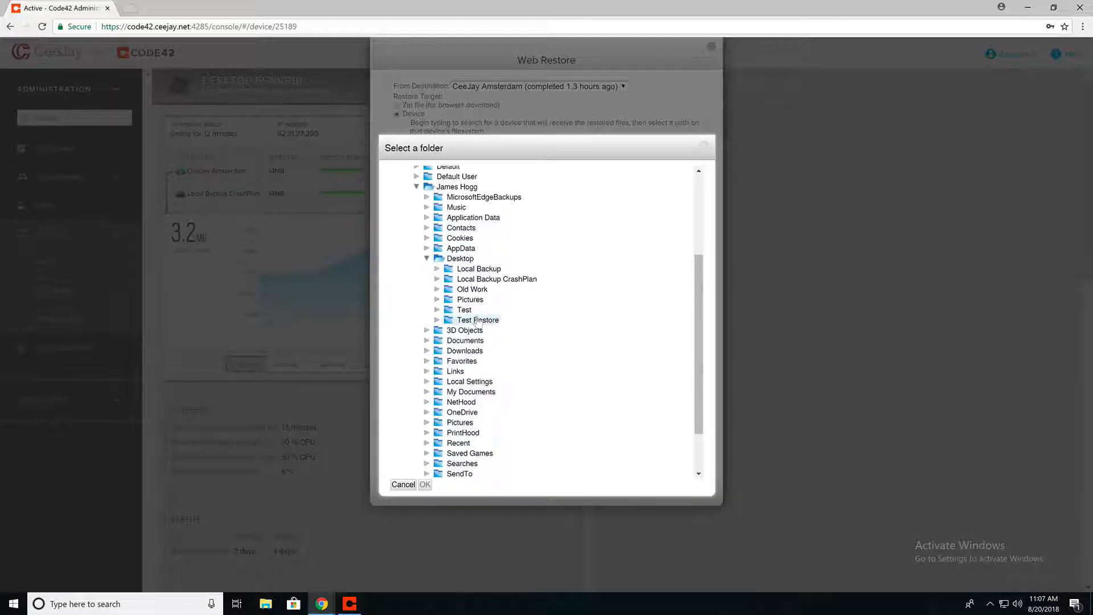
left_click(477, 320)
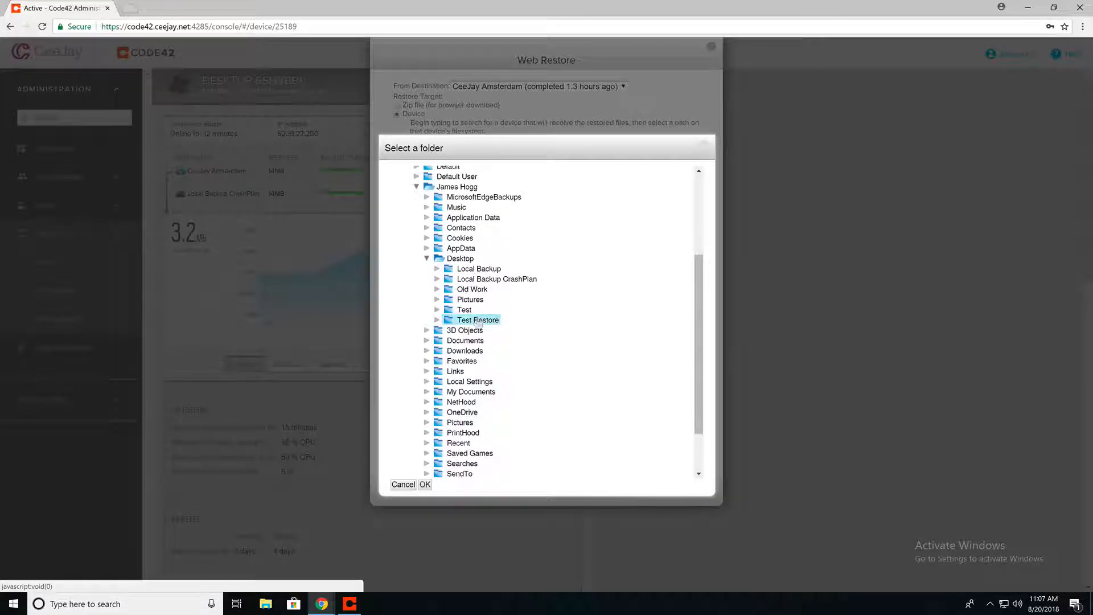
left_click(425, 484)
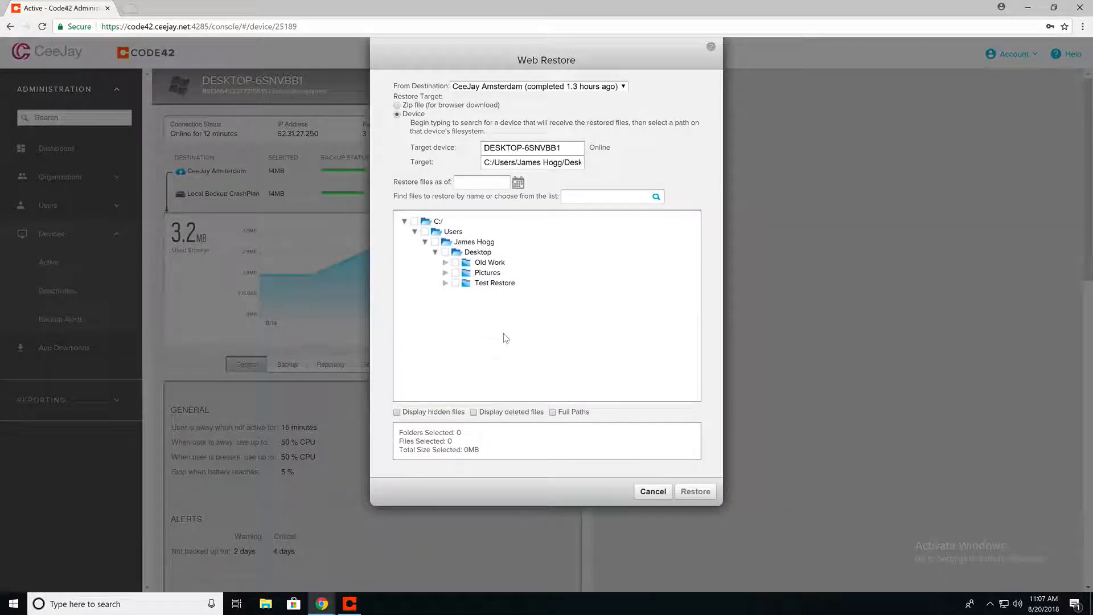
left_click(455, 272)
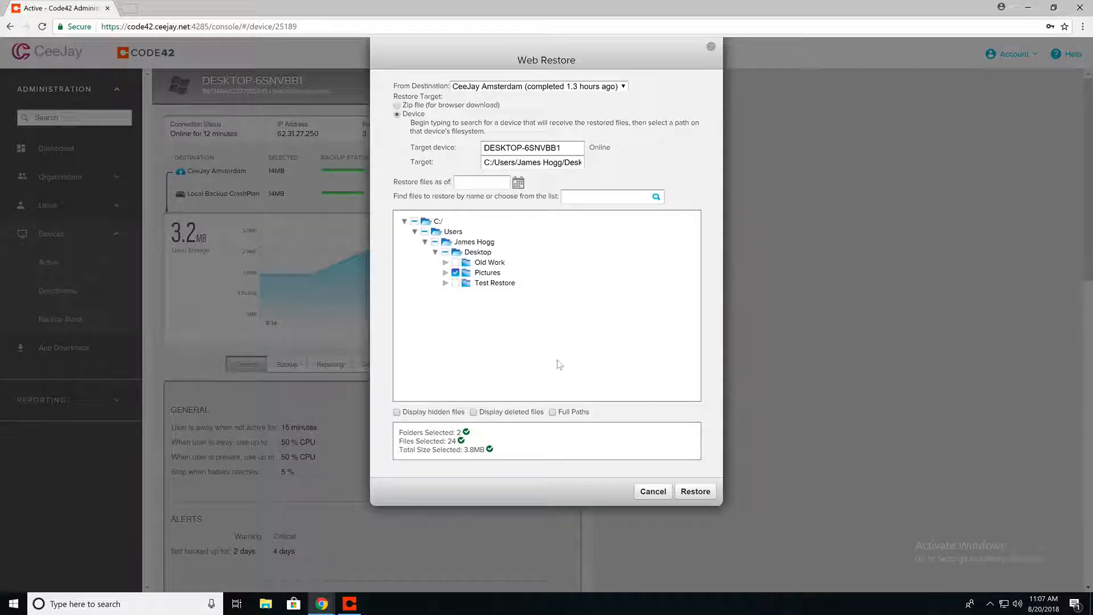
left_click(695, 491)
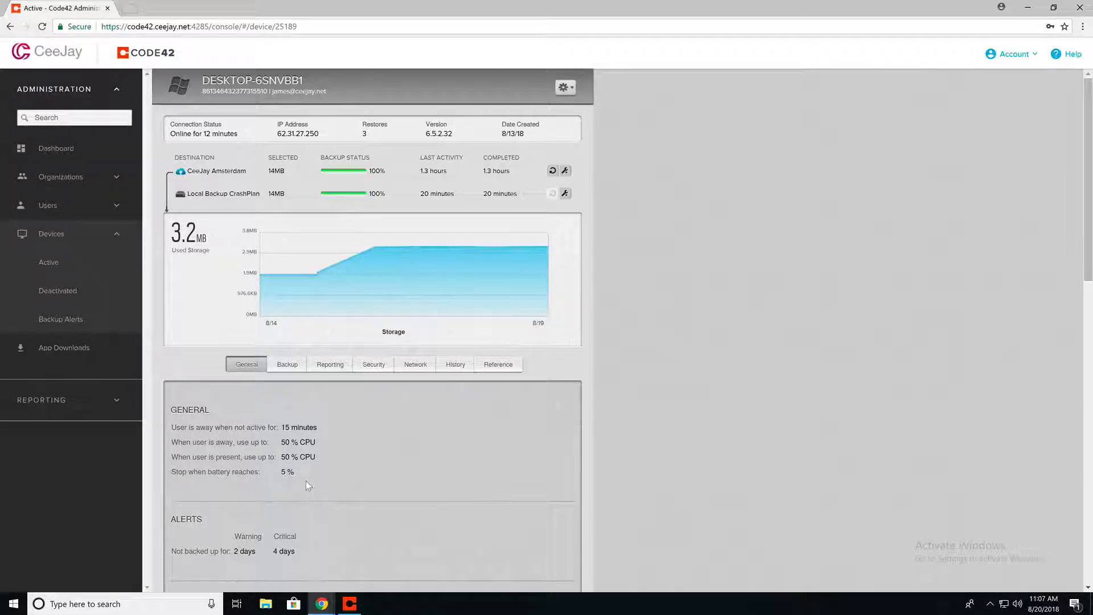
Run the User Backup report with the Result as of Date column added
left_click(51, 401)
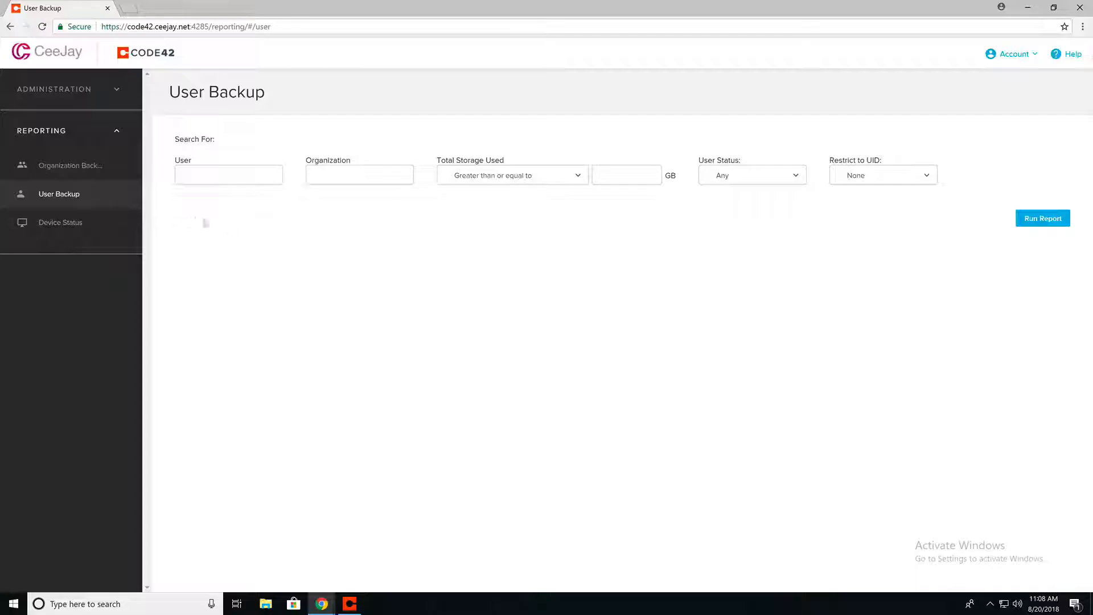
left_click(1047, 228)
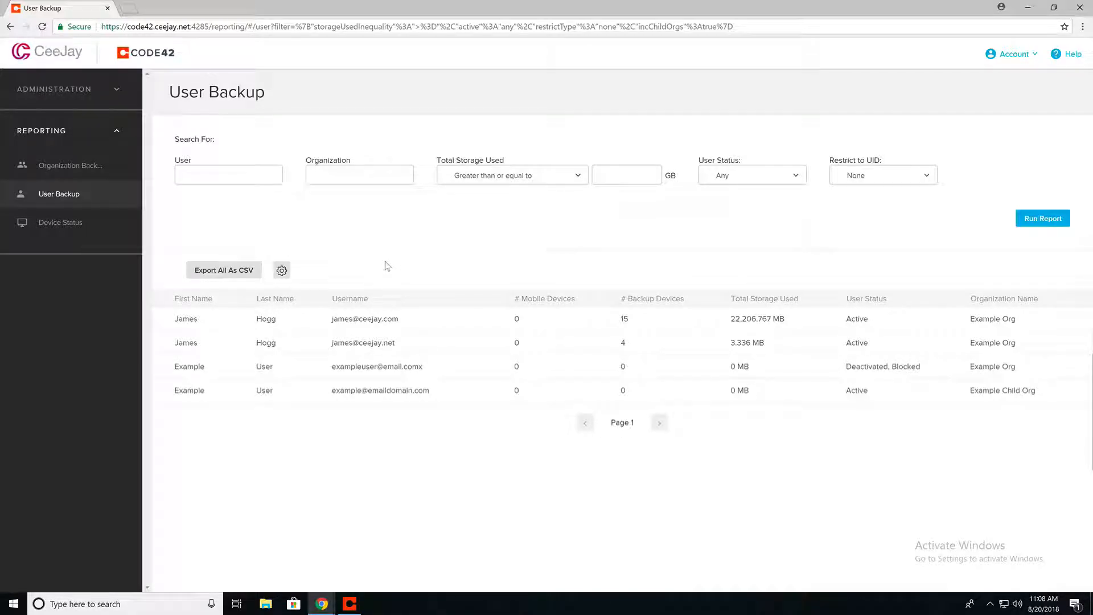
left_click(282, 271)
left_click(354, 302)
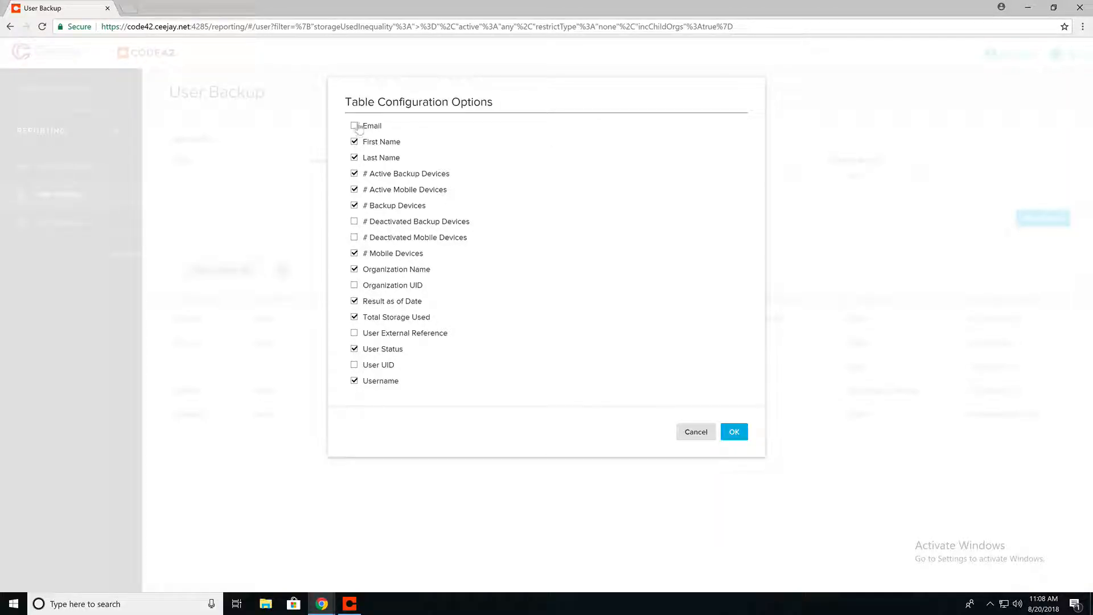
left_click(734, 431)
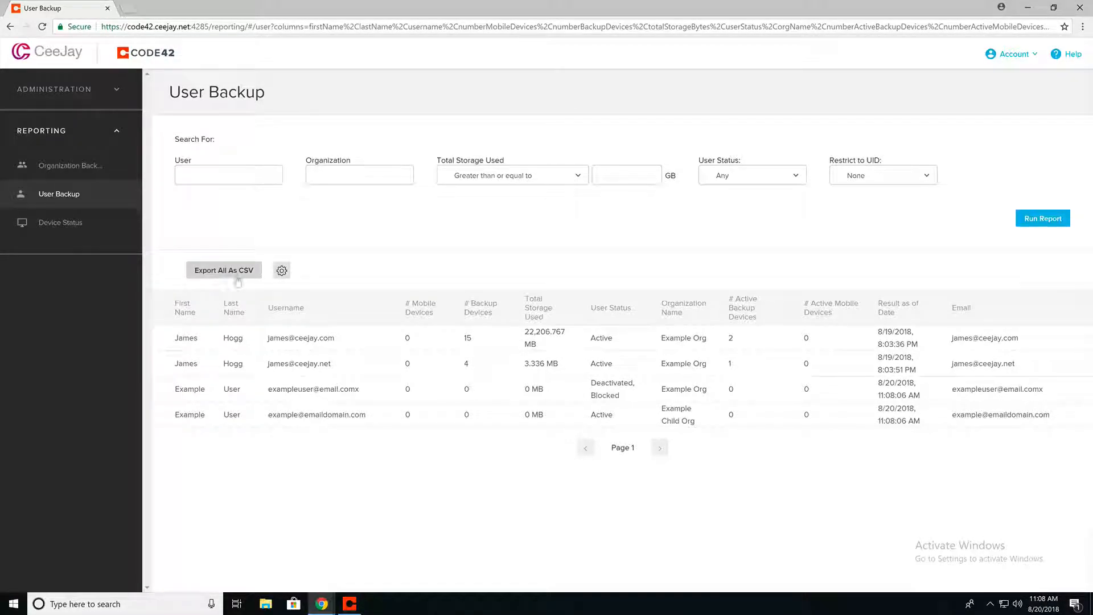
Return to the Active Users list under Administration > Users
left_click(76, 94)
left_click(56, 182)
left_click(49, 210)
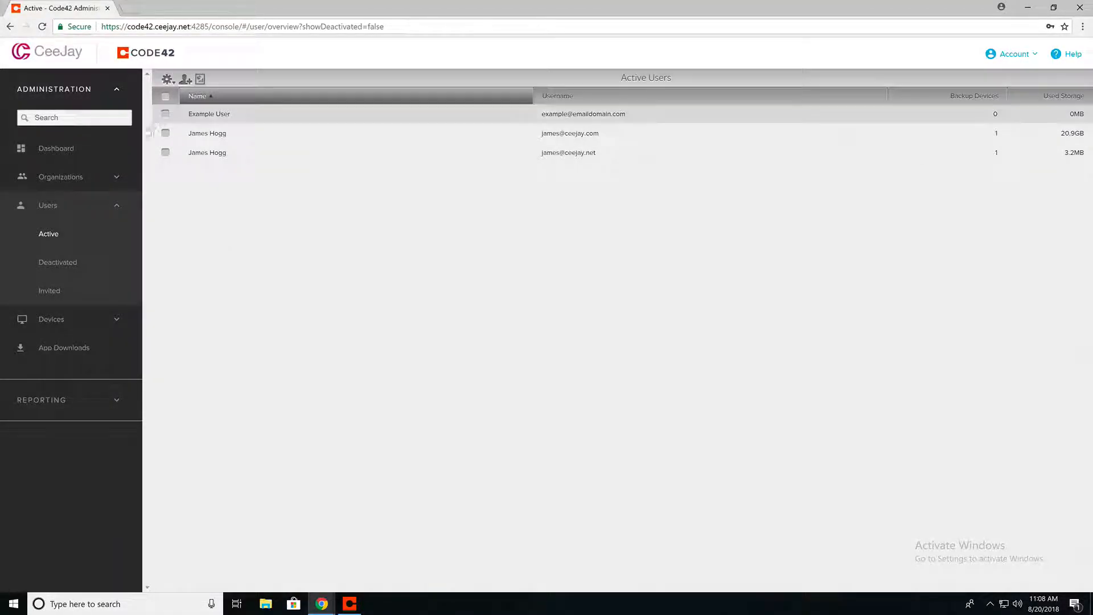
Open Example Org from Organizations > Active and view its action options without choosing one
left_click(98, 176)
left_click(85, 205)
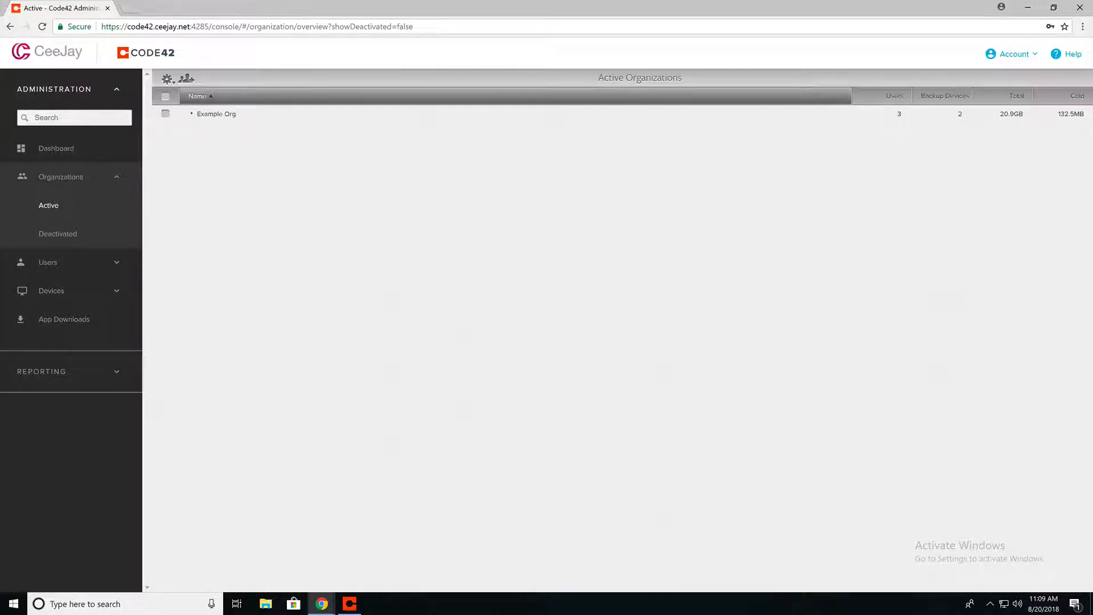
left_click(231, 117)
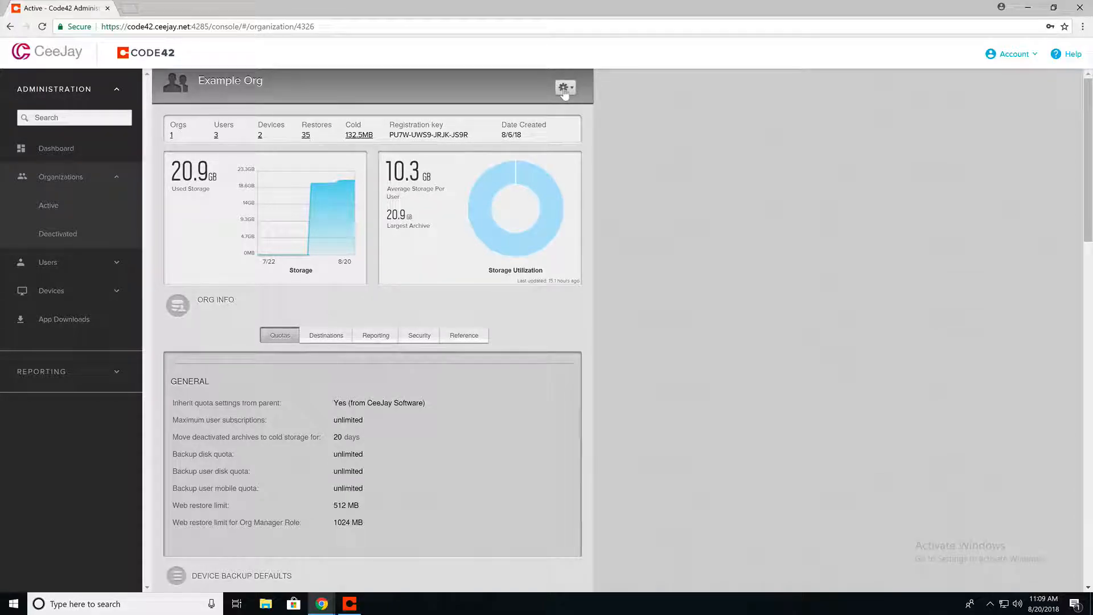
left_click(564, 92)
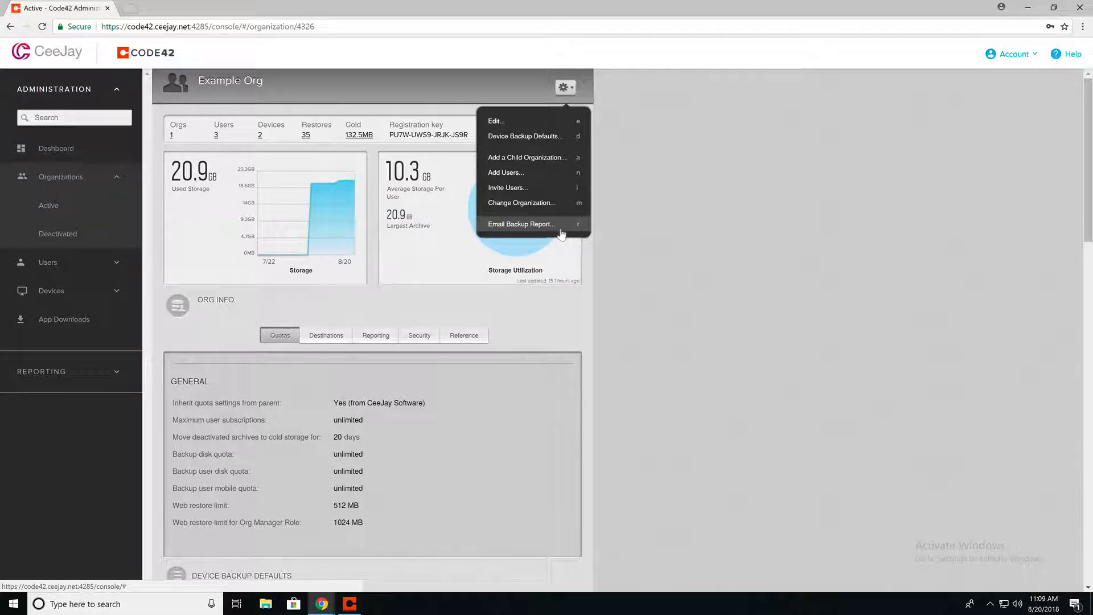
left_click(589, 246)
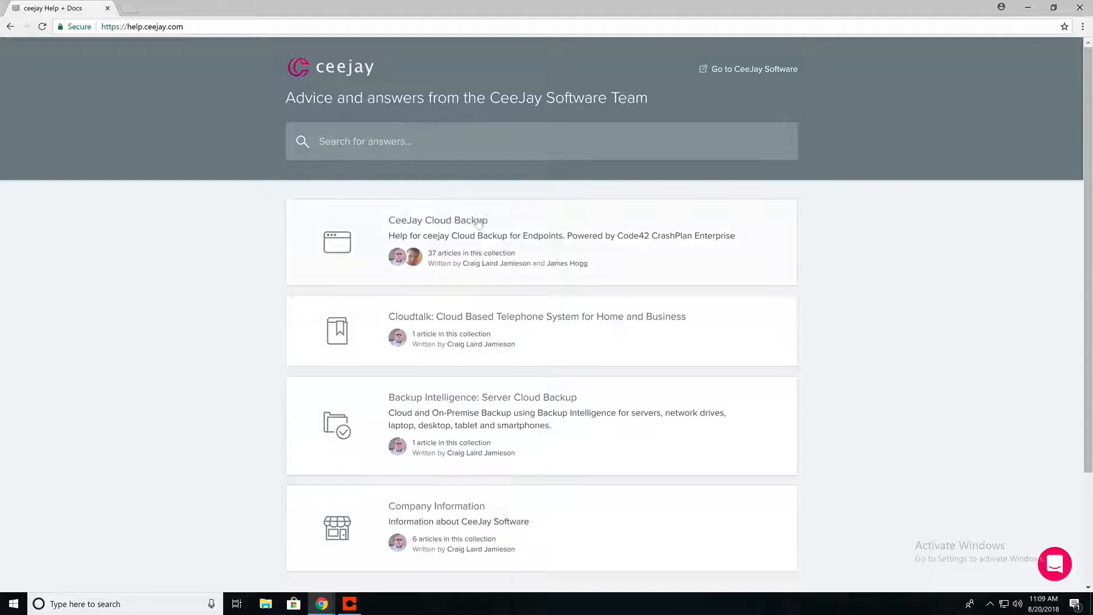
Open the CeeJay Cloud Backup collection and scroll down toward Client Help Guides
left_click(533, 226)
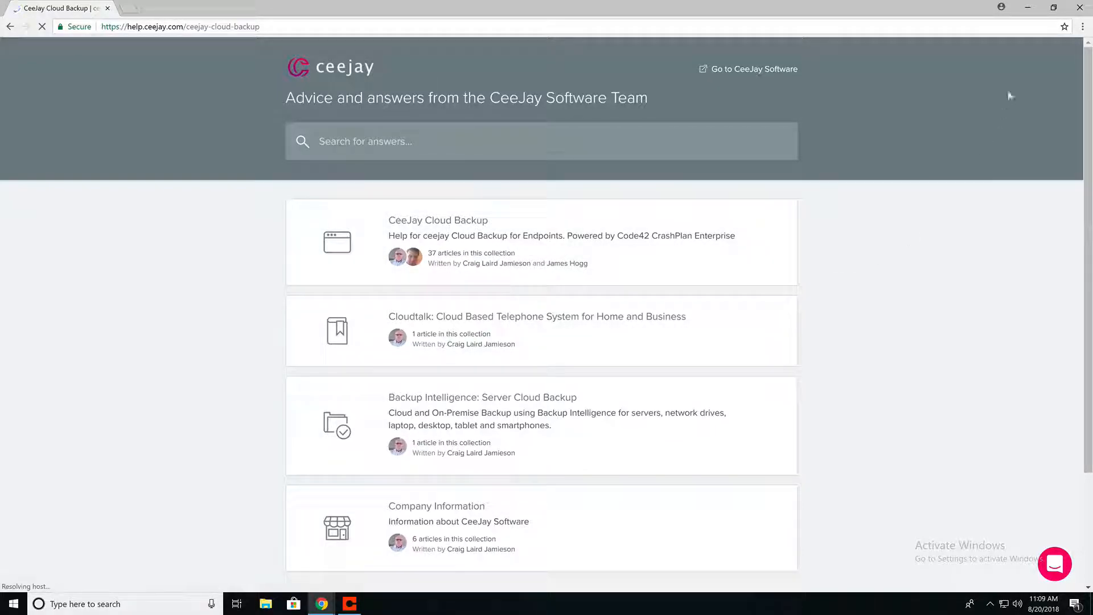
left_click_drag(1088, 77, 1082, 35)
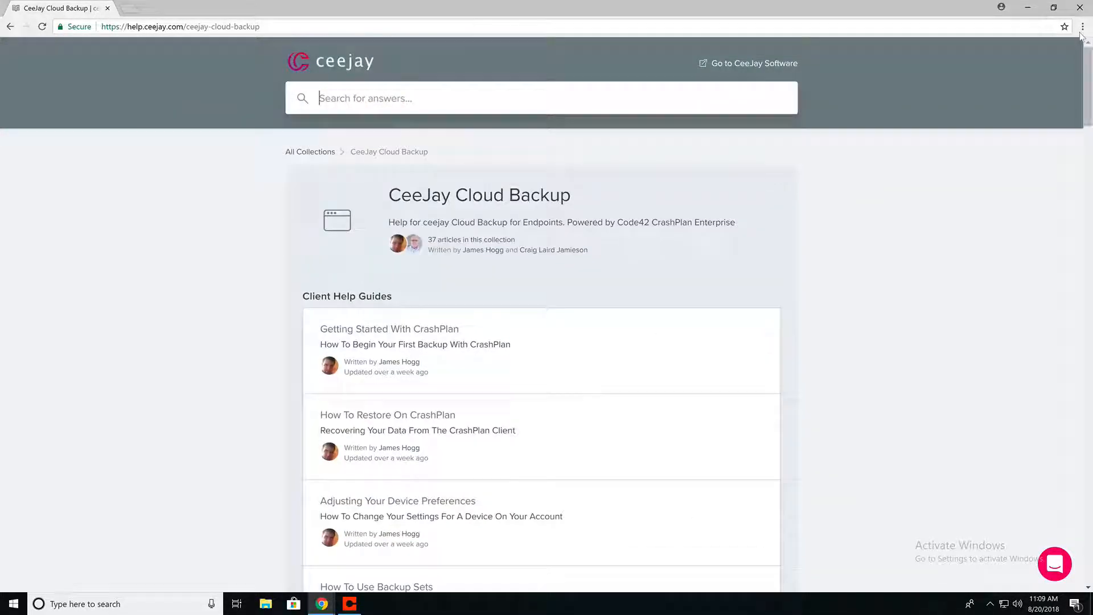